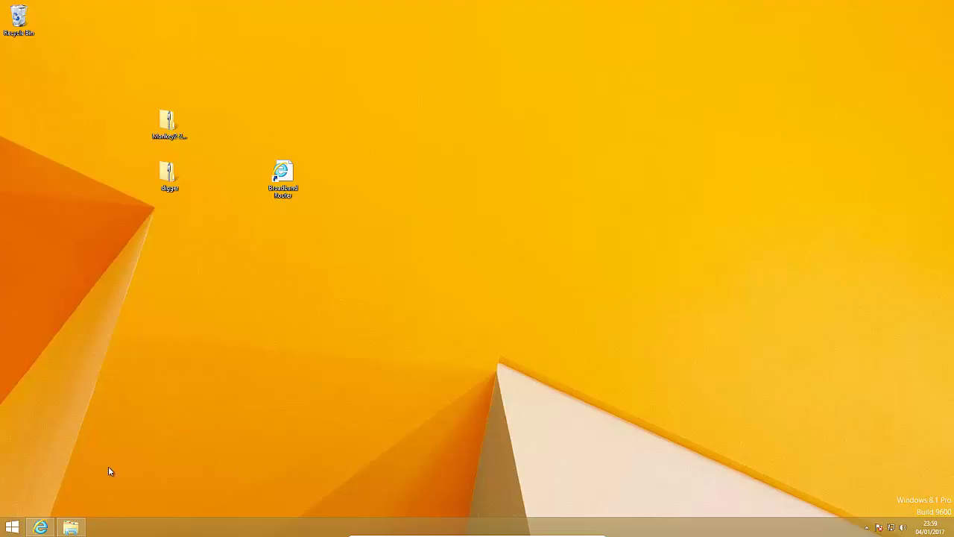
- Search Google in Internet Explorer for "descargar d-fend"
{"action": "left_click", "coordinate": [41, 530]}
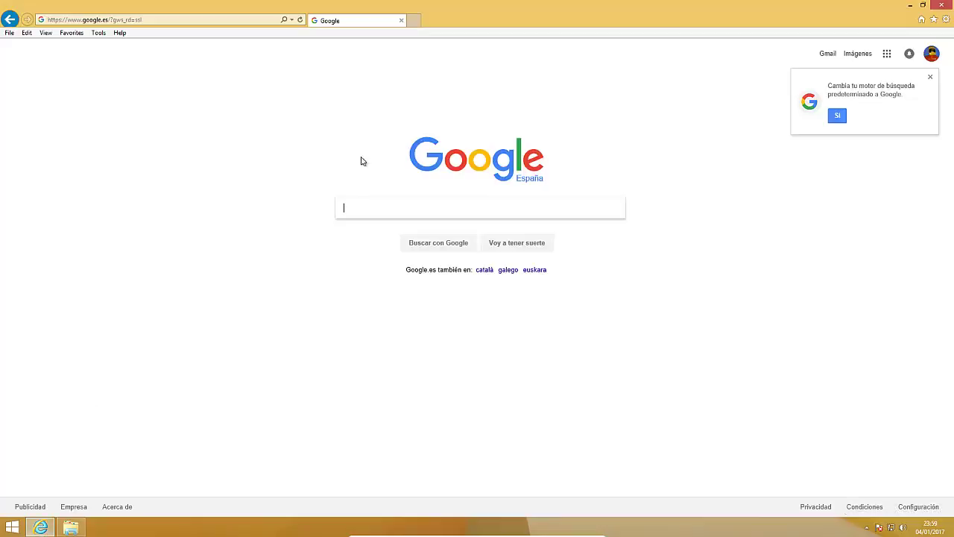
{"action": "type", "text": "d"}
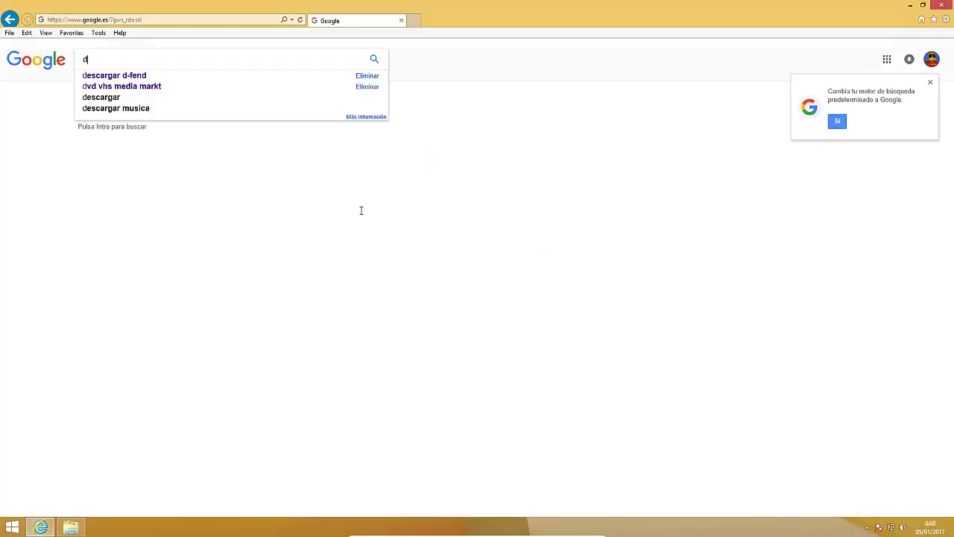
{"action": "key", "text": "Down"}
{"action": "key", "text": "Return"}
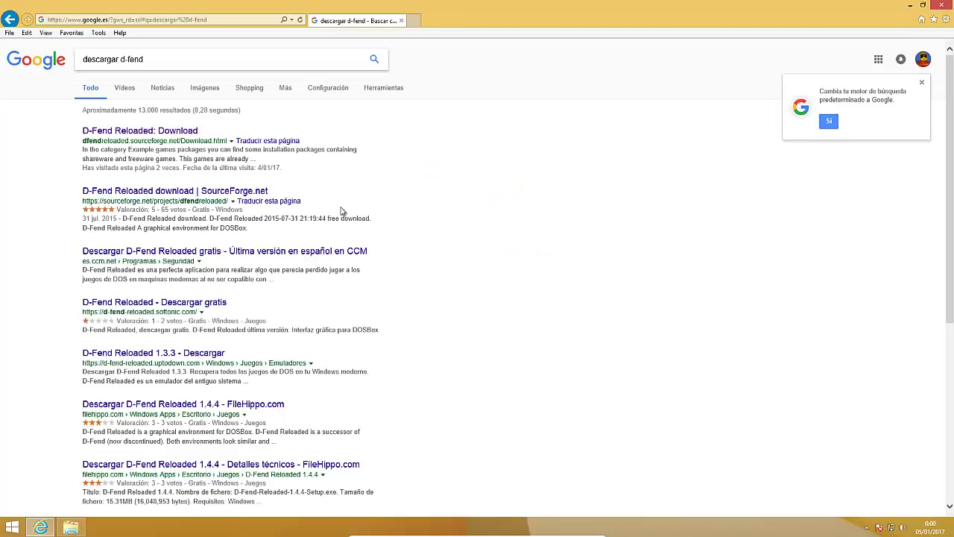
- Open the D-Fend Reloaded download page on SourceForge and save the D-Fend-Reloaded-1.4.4-Setup.exe installer
{"action": "left_click", "coordinate": [190, 132]}
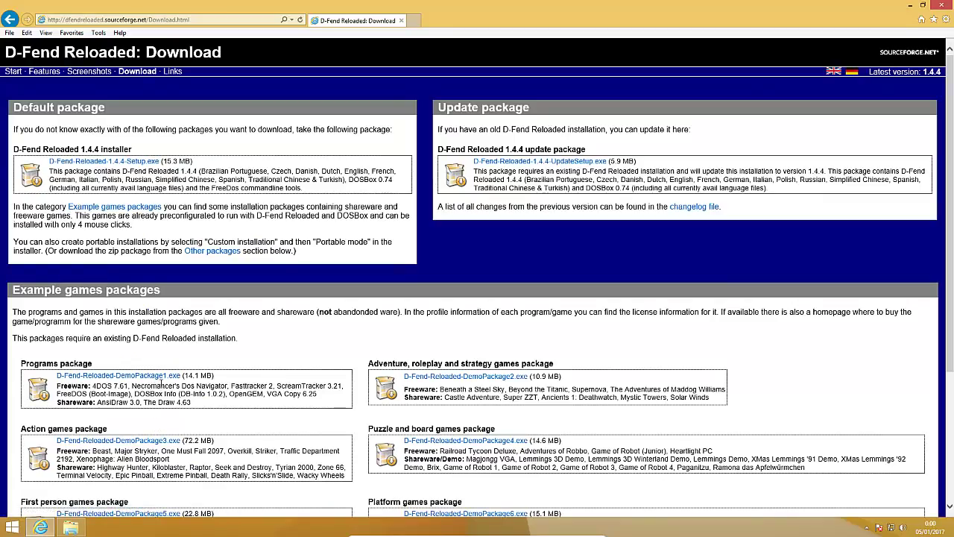
{"action": "left_click", "coordinate": [140, 163]}
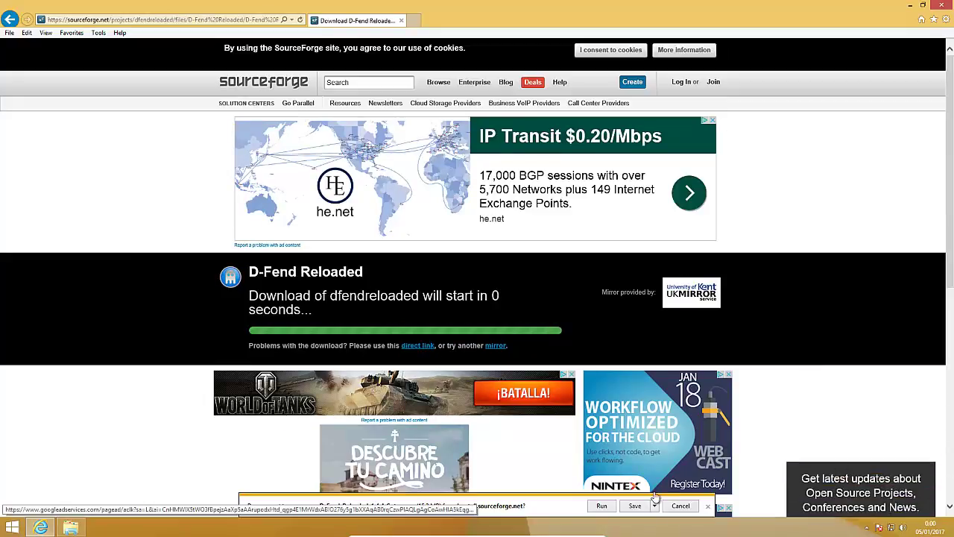
{"action": "left_click", "coordinate": [634, 507]}
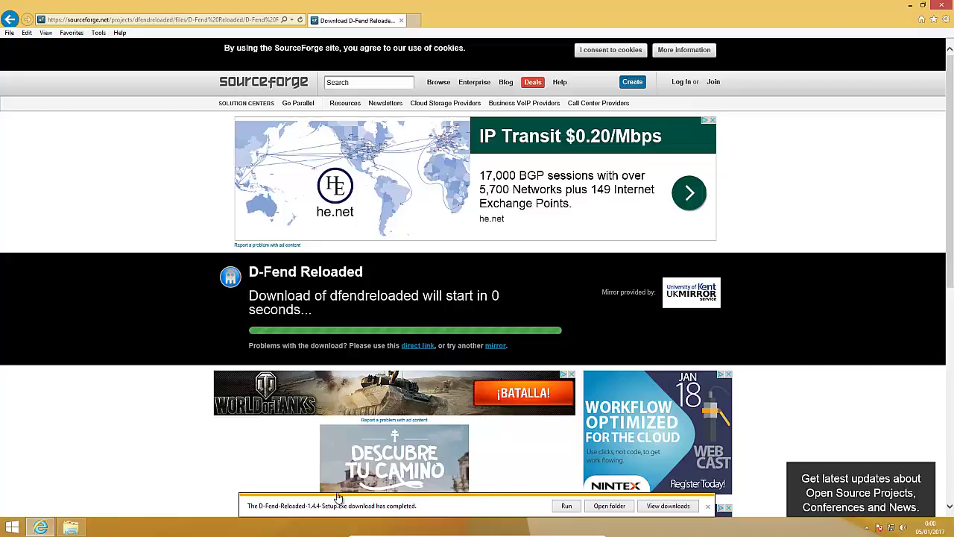
- Run D-Fend-Reloaded-1.4.4-Setup from the Downloads folder and allow it to make changes to the computer
{"action": "left_click", "coordinate": [70, 527]}
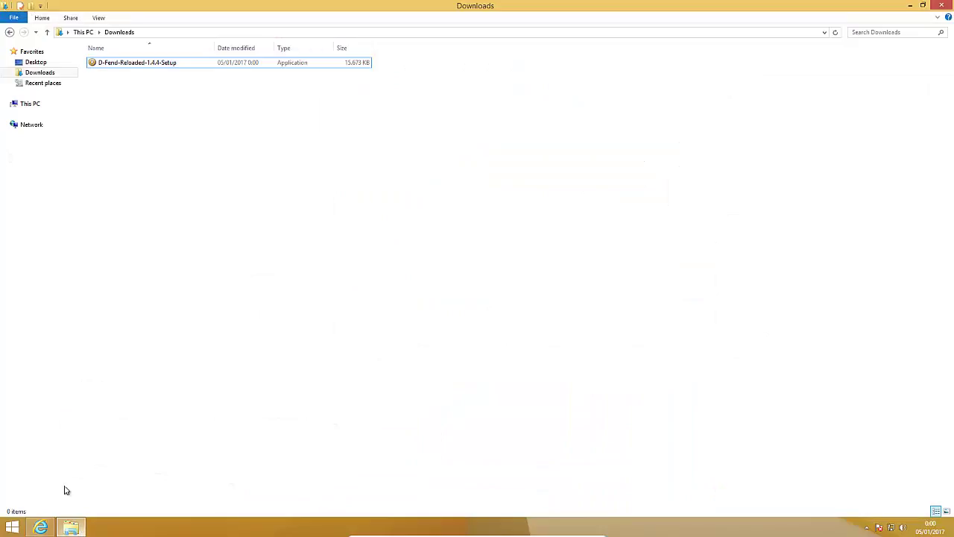
{"action": "left_click", "coordinate": [141, 64]}
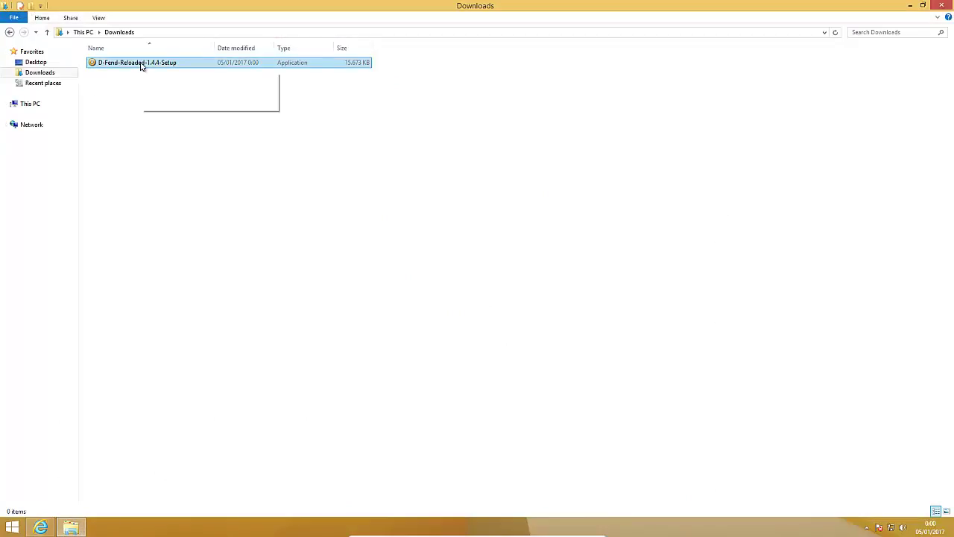
{"action": "left_click", "coordinate": [37, 73]}
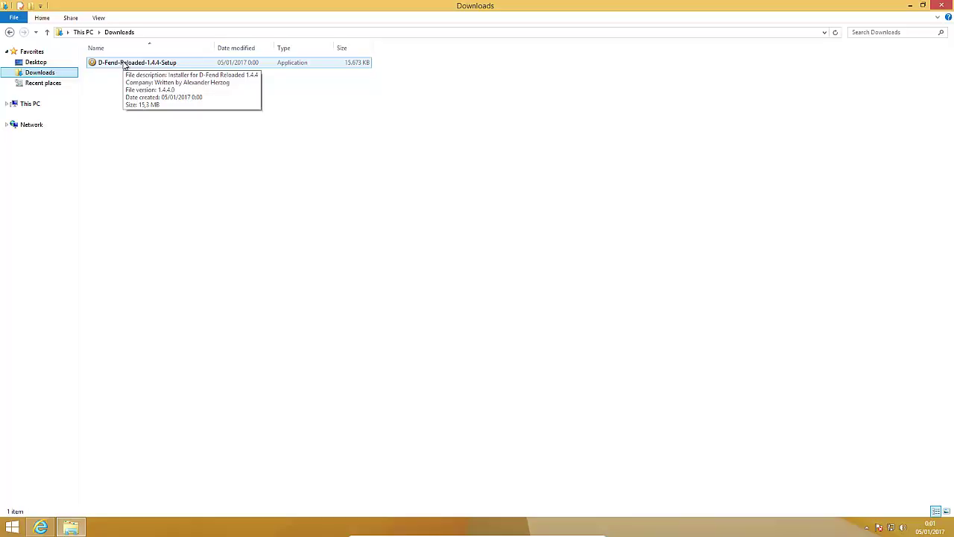
{"action": "double_click", "coordinate": [126, 62]}
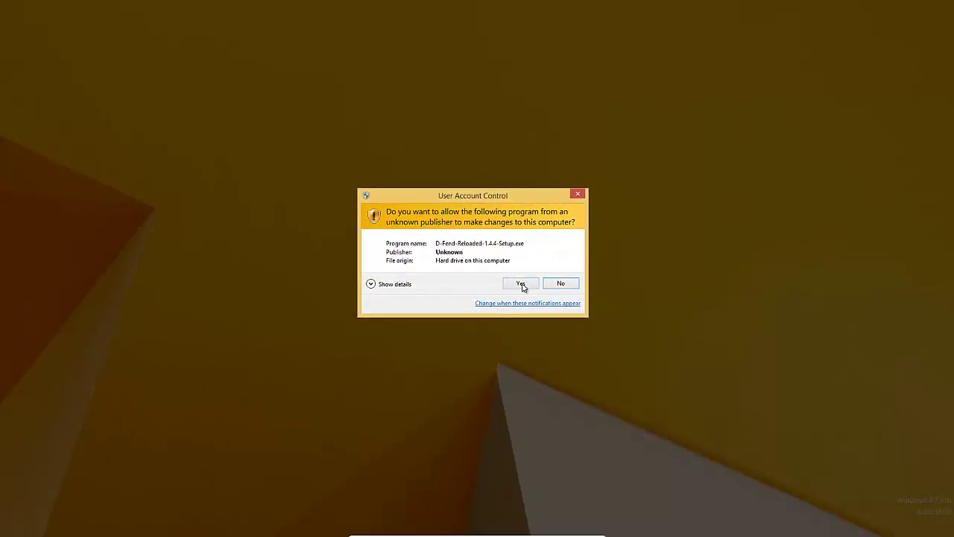
{"action": "left_click", "coordinate": [522, 284]}
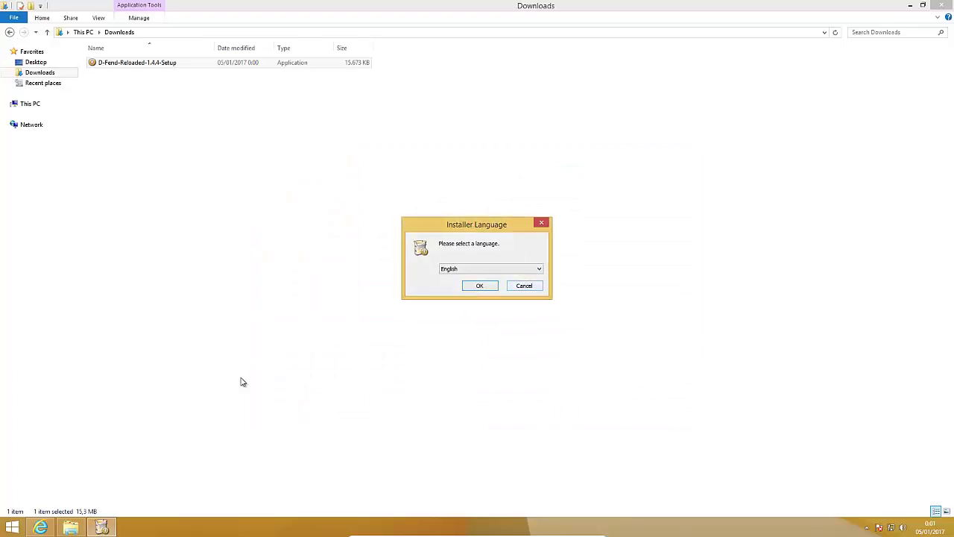
- Set the installer language to Español and accept it
{"action": "left_click", "coordinate": [462, 271]}
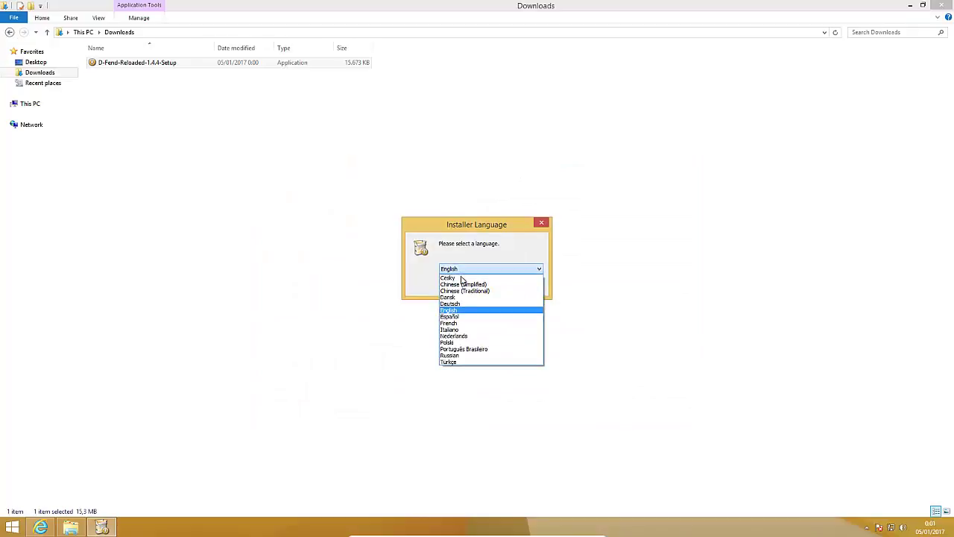
{"action": "left_click", "coordinate": [461, 319]}
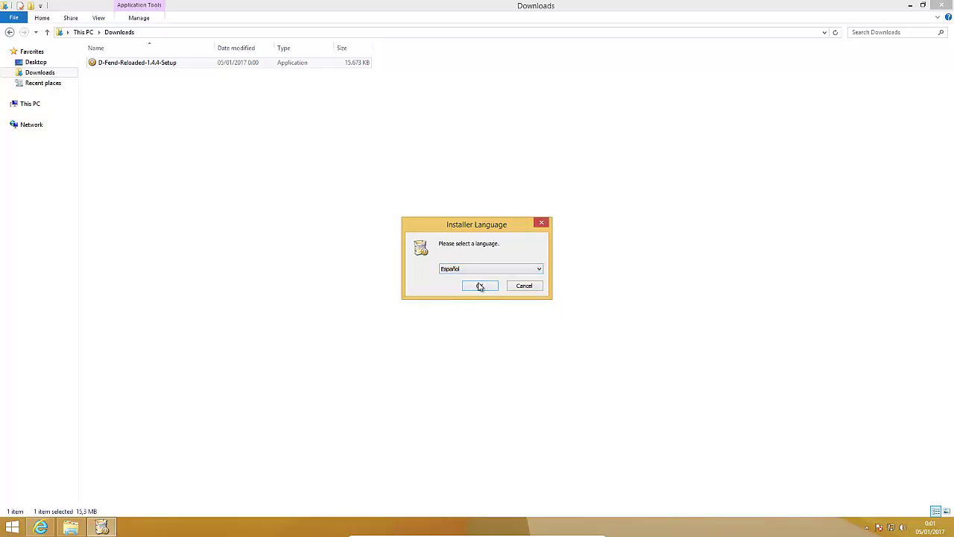
{"action": "left_click", "coordinate": [481, 287]}
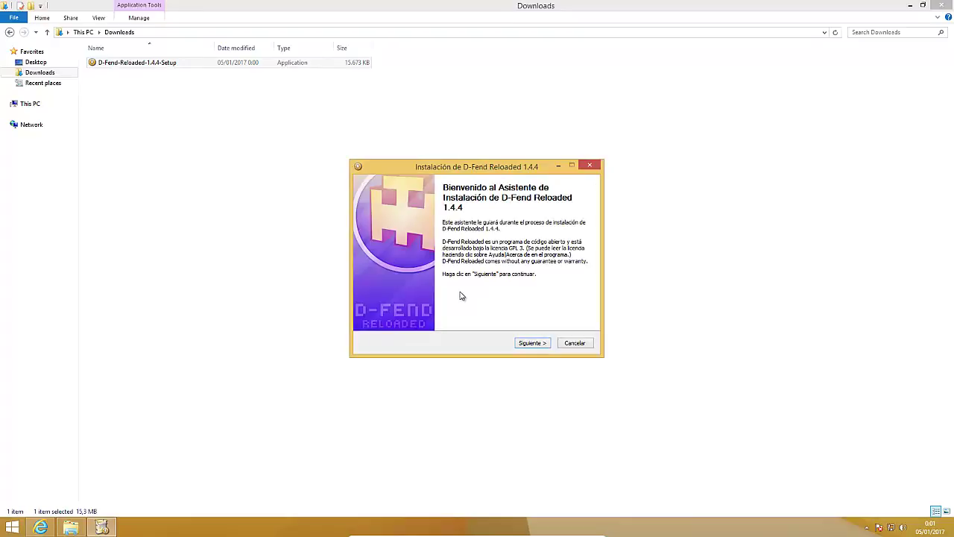
- Install D-Fend Reloaded 1.4.4 with the automatic installation and a desktop shortcut, and finish with the option to run it
{"action": "left_click", "coordinate": [525, 343]}
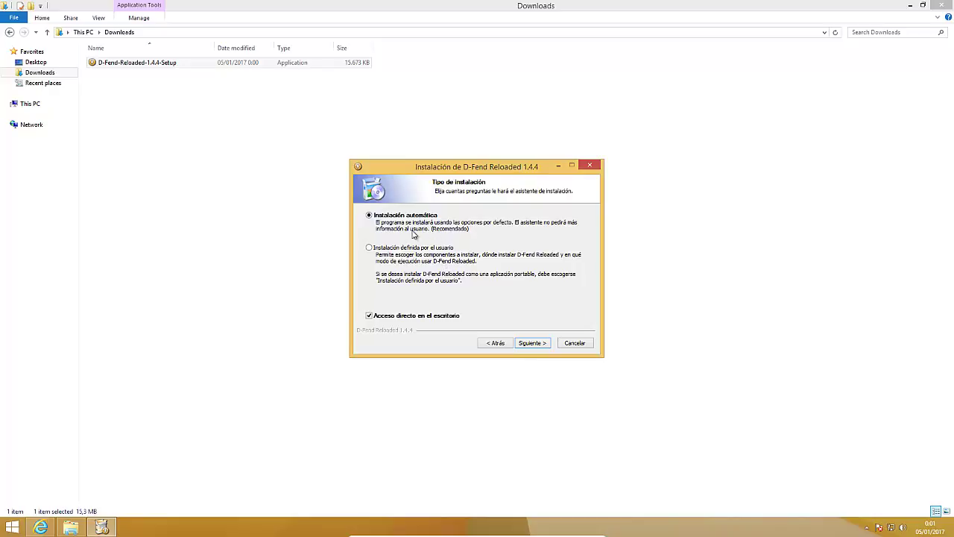
{"action": "left_click", "coordinate": [532, 345]}
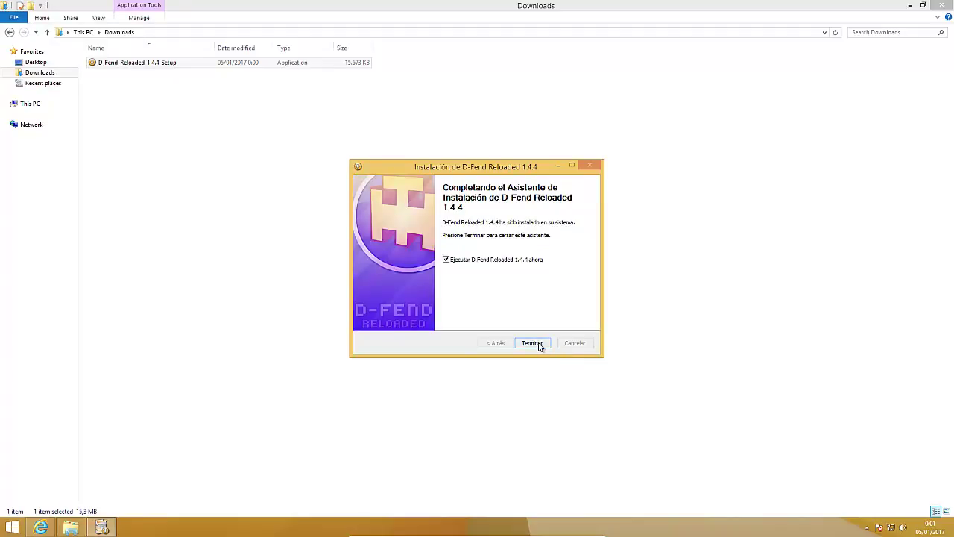
{"action": "left_click", "coordinate": [542, 345]}
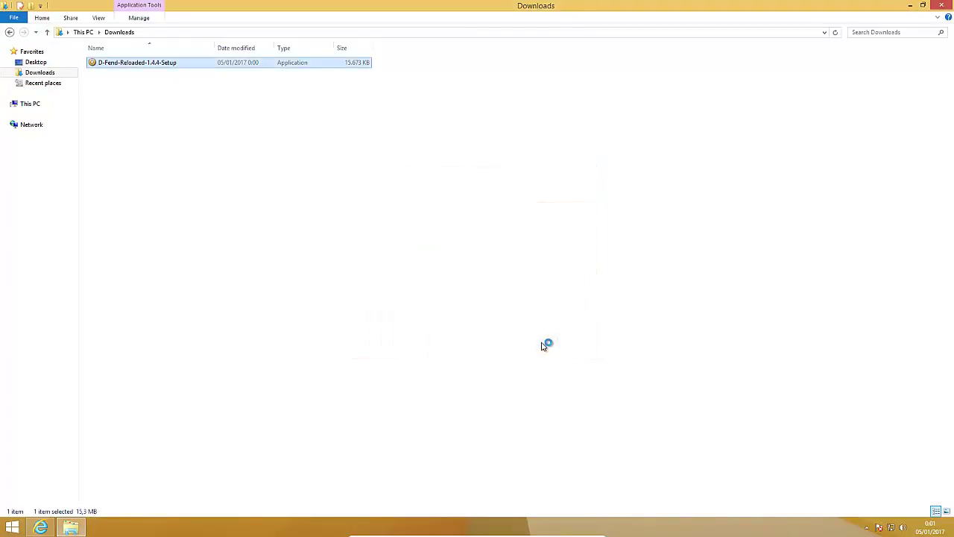
- Minimize the Downloads and browser windows and accept the D-Fend Reloaded configuration wizard's default settings
{"action": "left_click", "coordinate": [913, 7]}
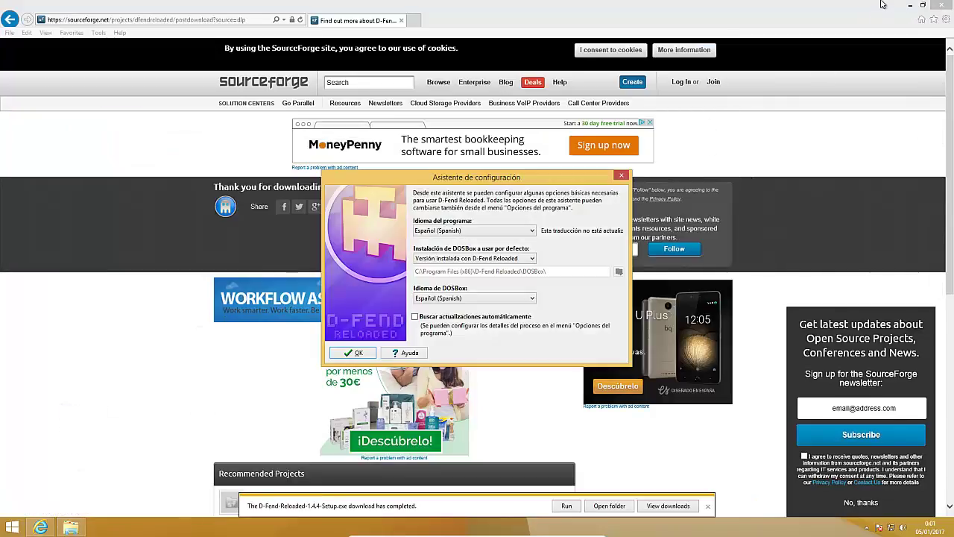
{"action": "left_click", "coordinate": [911, 6]}
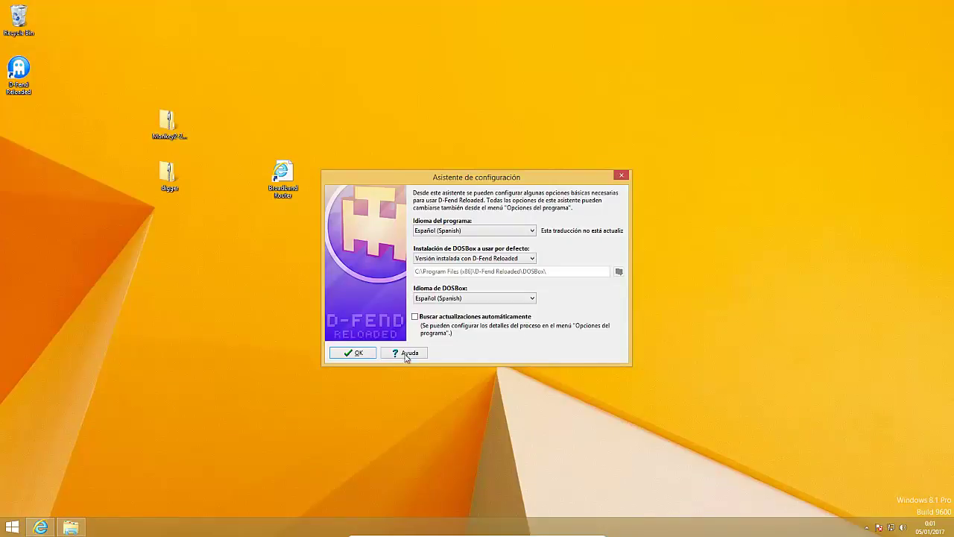
{"action": "left_click", "coordinate": [366, 355]}
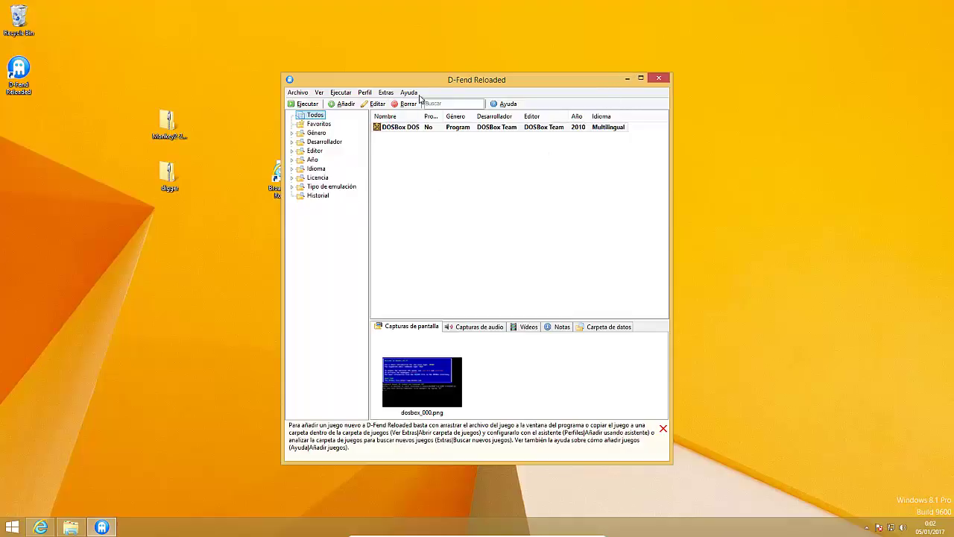
- Maximize and restore the D-Fend Reloaded window, then move it clear of the desktop icons
{"action": "double_click", "coordinate": [450, 81]}
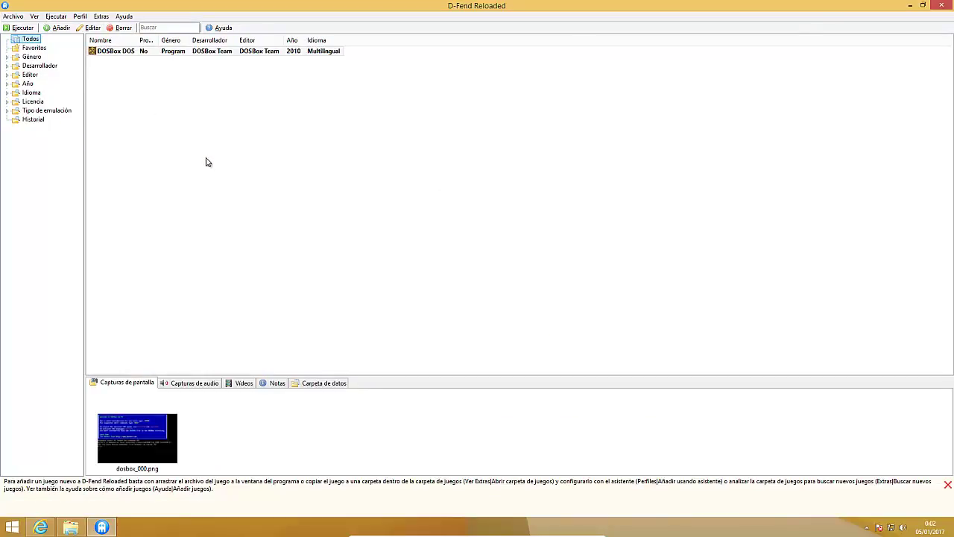
{"action": "left_click", "coordinate": [923, 5]}
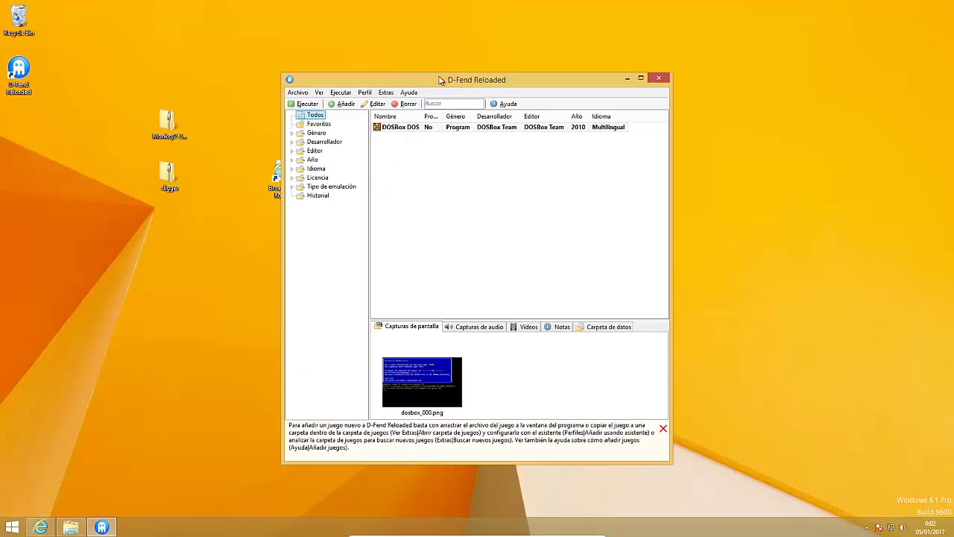
{"action": "left_click_drag", "start_coordinate": [441, 80], "coordinate": [458, 71]}
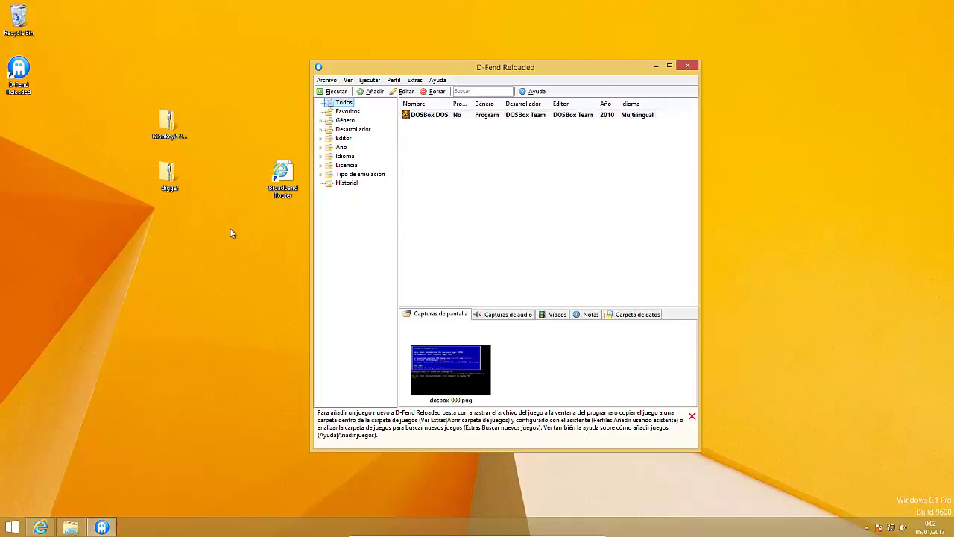
- Import the digger ZIP file from the desktop into D-Fend Reloaded with the profile name Digger and the default template
{"action": "left_click", "coordinate": [167, 176]}
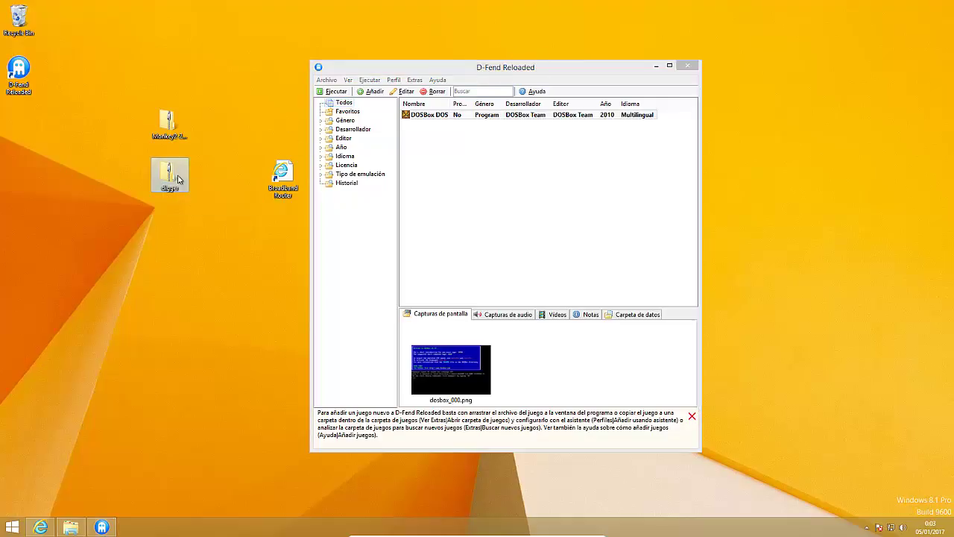
{"action": "left_click_drag", "start_coordinate": [175, 176], "coordinate": [427, 144]}
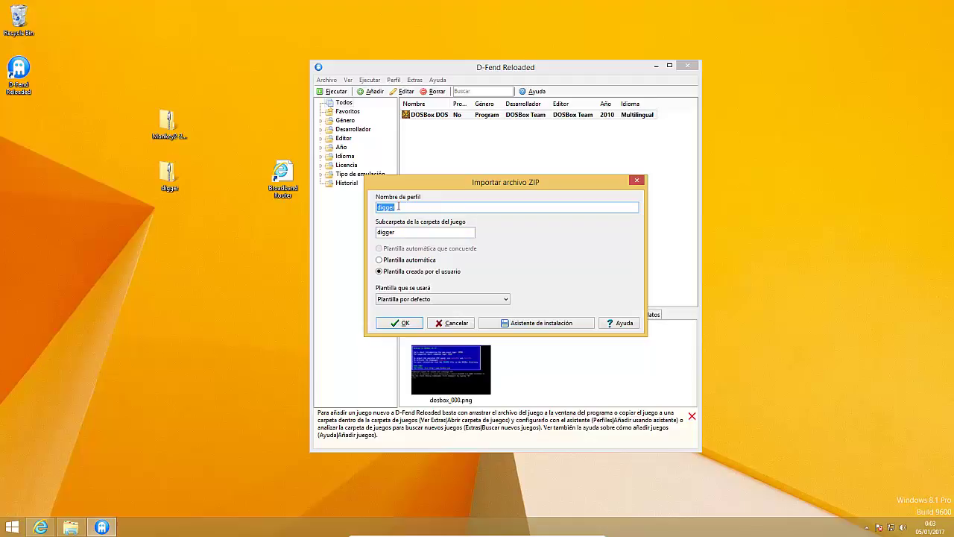
{"action": "type", "text": "D"}
{"action": "left_click", "coordinate": [405, 325]}
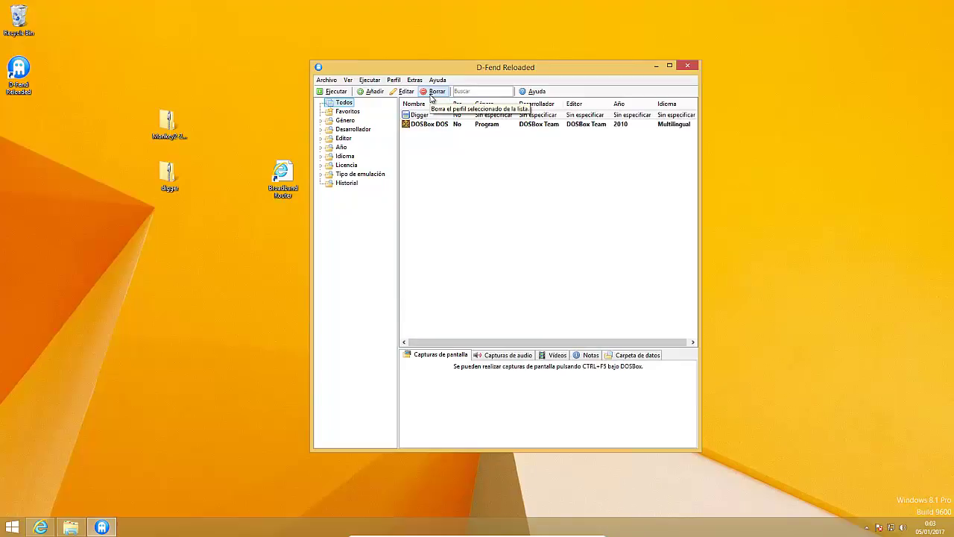
- Launch the Digger profile and dismiss the DOSBox information message with "No mostrar de nuevo esta información" enabled
{"action": "left_click", "coordinate": [471, 181]}
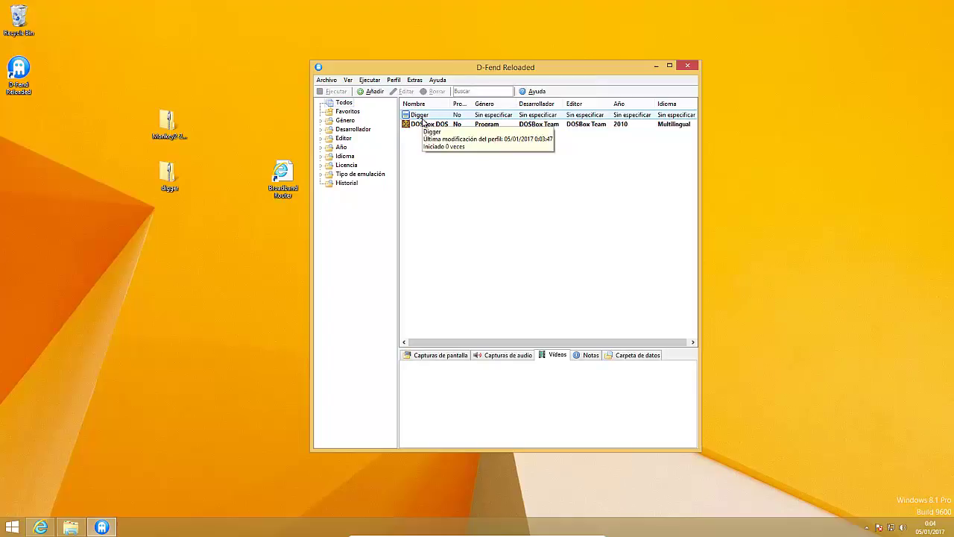
{"action": "double_click", "coordinate": [422, 117]}
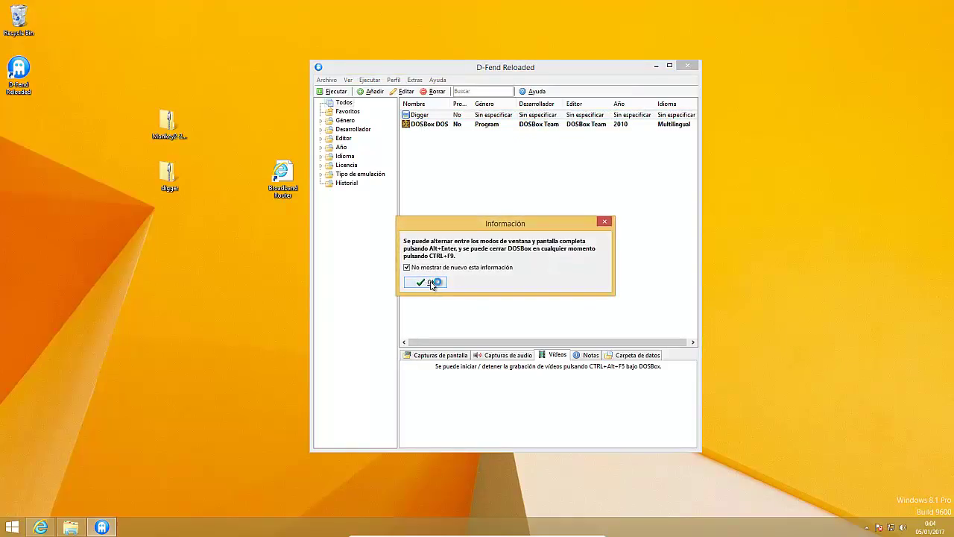
{"action": "left_click", "coordinate": [432, 283]}
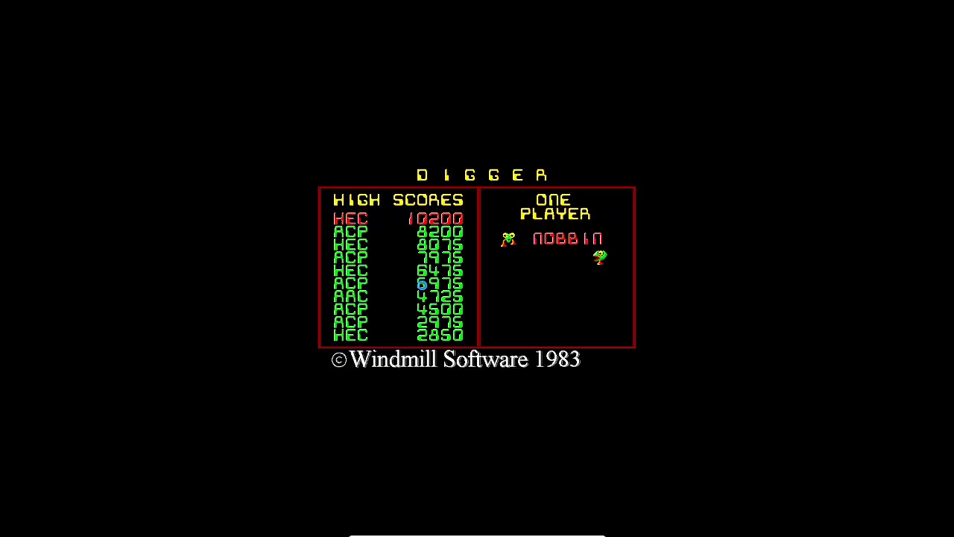
{"action": "left_click", "coordinate": [422, 285]}
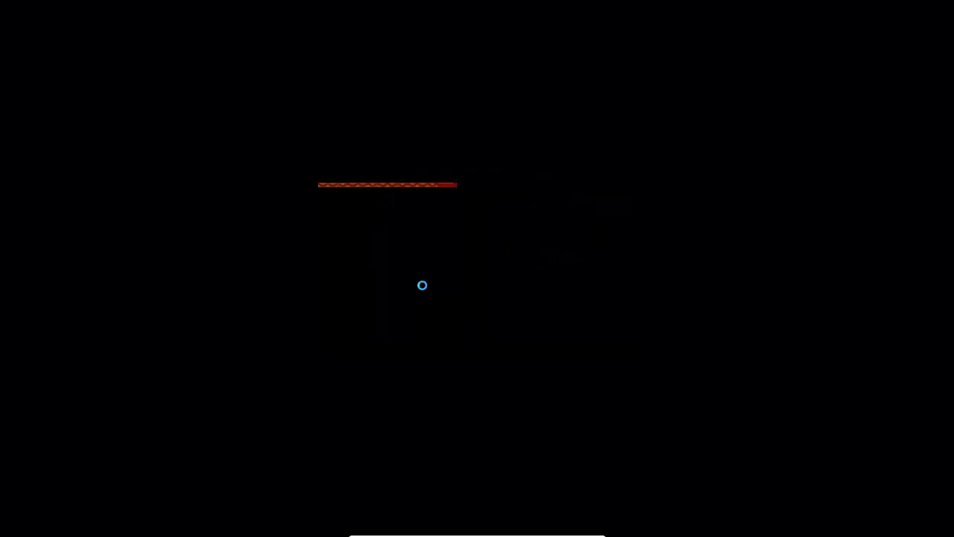
{"action": "key", "text": "Up"}
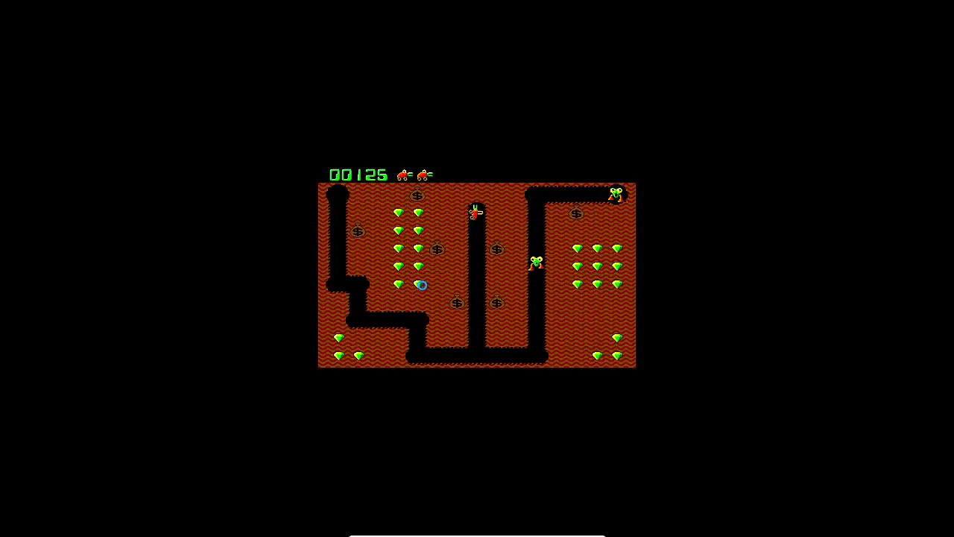
{"action": "key", "text": "Left"}
{"action": "key", "text": "Down"}
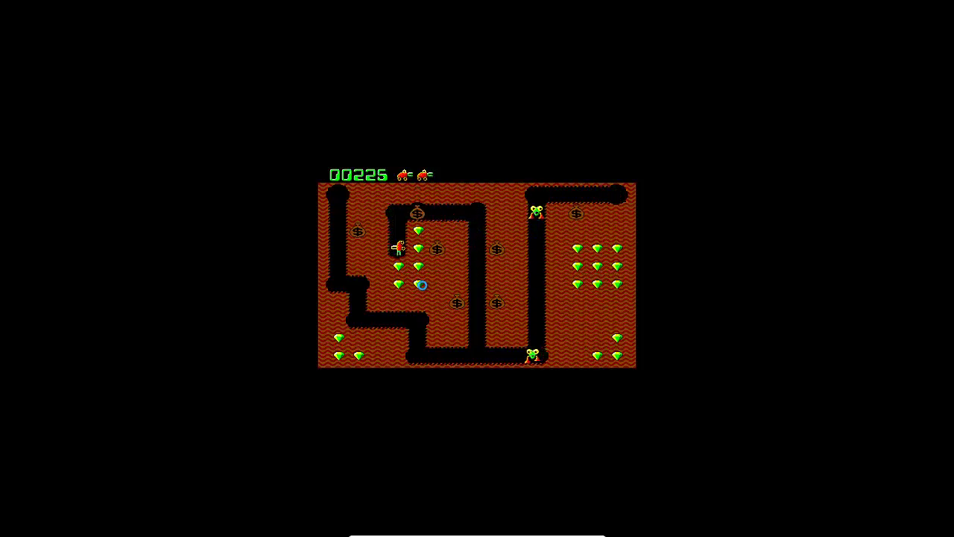
{"action": "key", "text": "Right"}
{"action": "key", "text": "Up"}
{"action": "key", "text": "Left"}
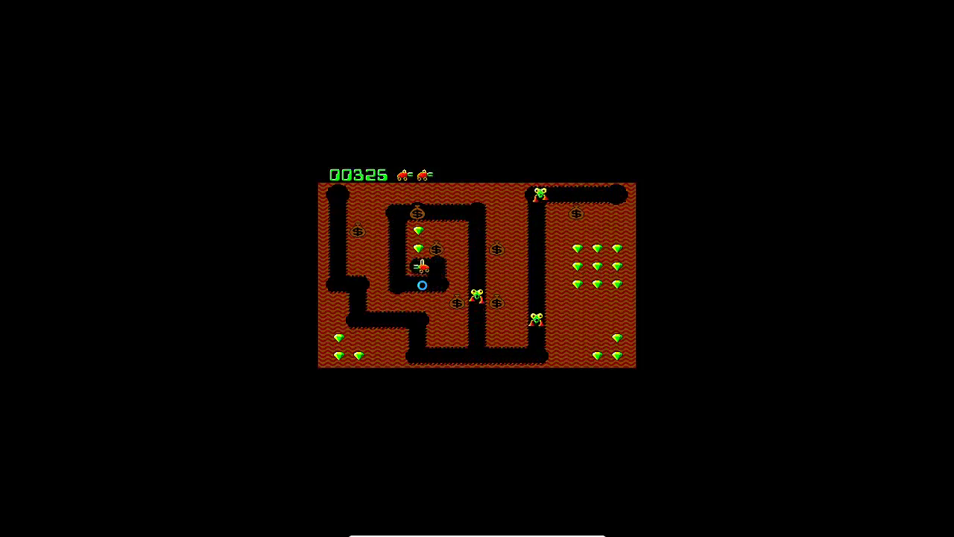
{"action": "key", "text": "Left"}
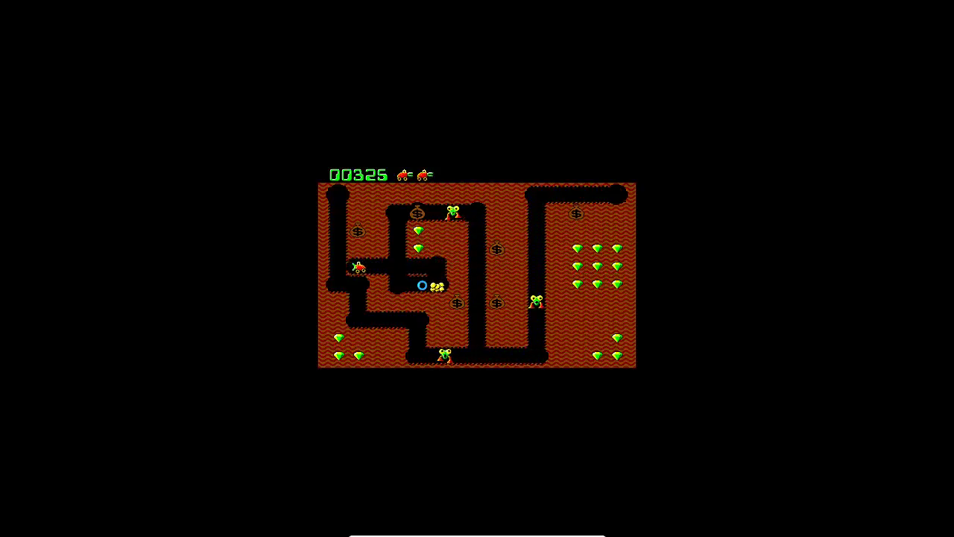
{"action": "key", "text": "Down"}
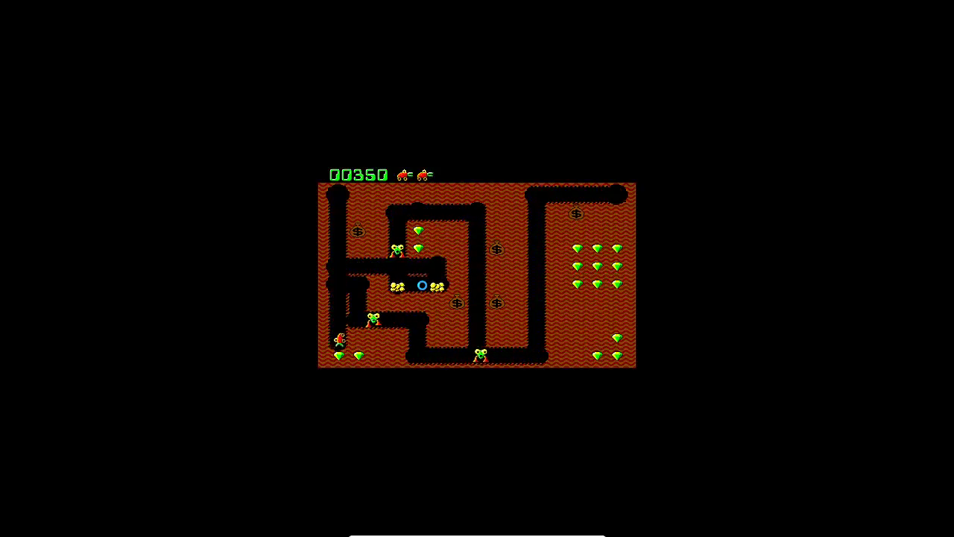
{"action": "key", "text": "Right"}
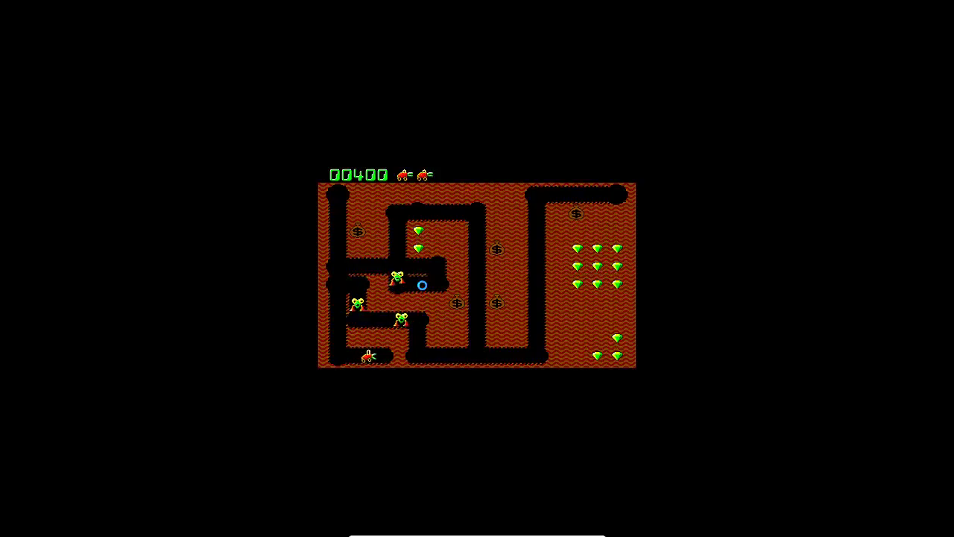
{"action": "key", "text": "Right"}
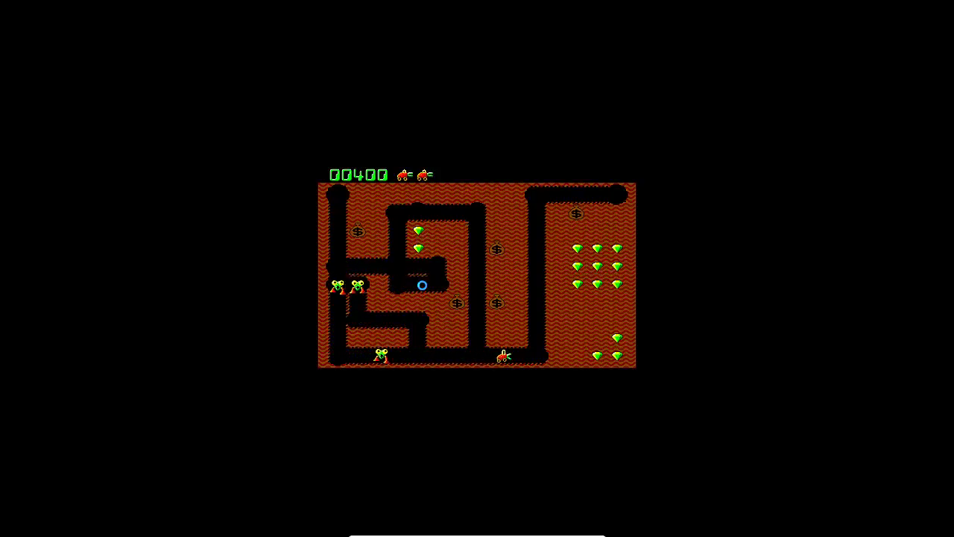
{"action": "key", "text": "Up"}
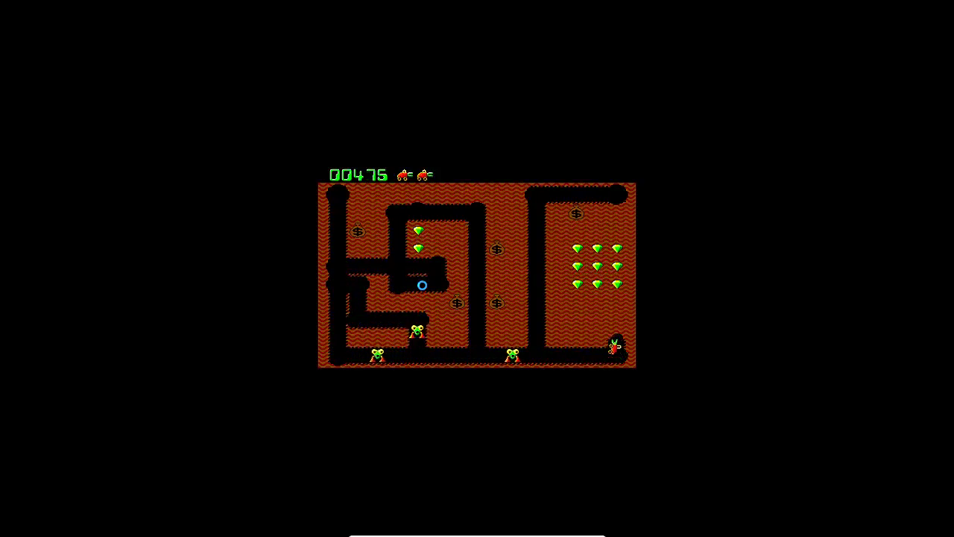
{"action": "key", "text": "Left"}
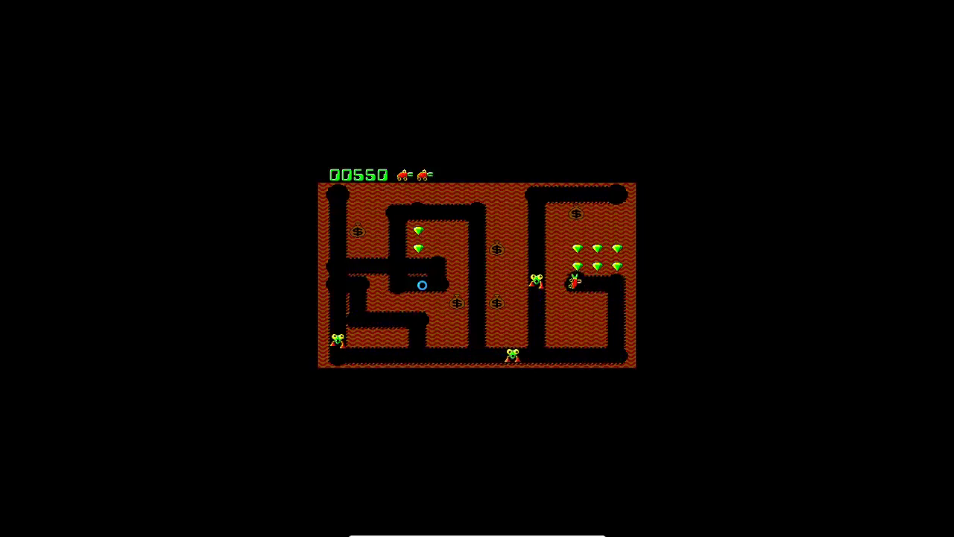
{"action": "key", "text": "Up"}
{"action": "key", "text": "Right"}
{"action": "key", "text": "Up"}
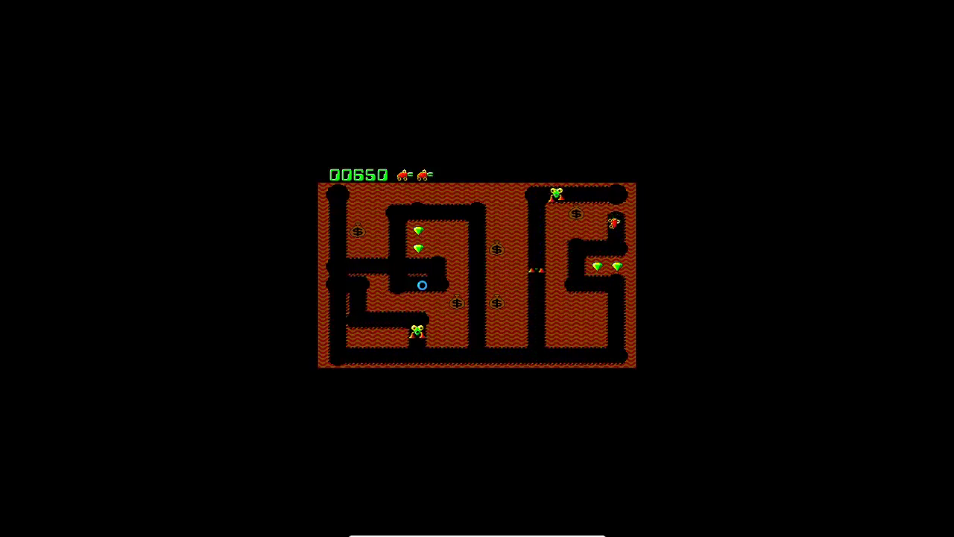
{"action": "key", "text": "Left"}
{"action": "key", "text": "Down"}
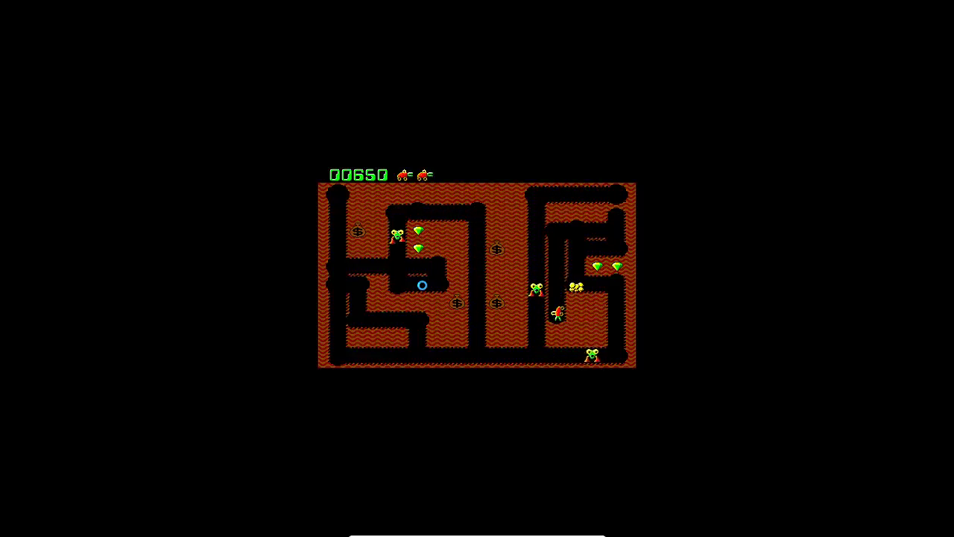
- Switch the running Digger game from full screen to windowed mode and close its DOSBox window
{"action": "key", "text": "alt+Return"}
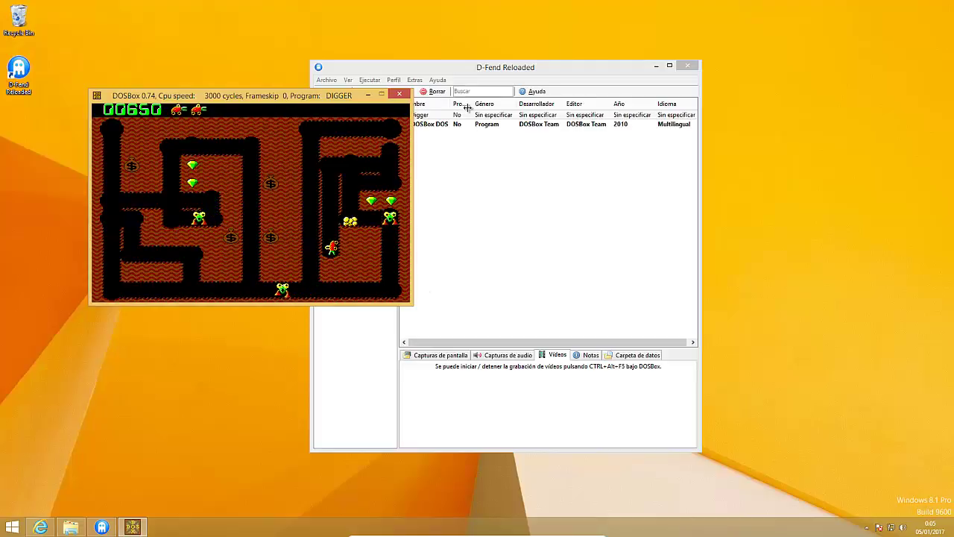
{"action": "left_click", "coordinate": [406, 97]}
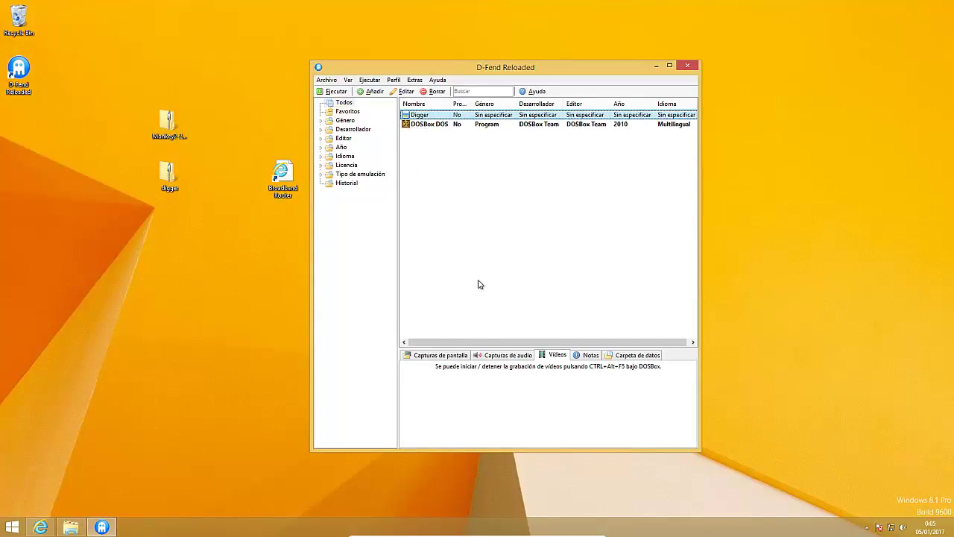
- Uninstall the Digger profile together with its profile record, program folder and screen-capture folder
{"action": "mouse_move", "coordinate": [429, 118]}
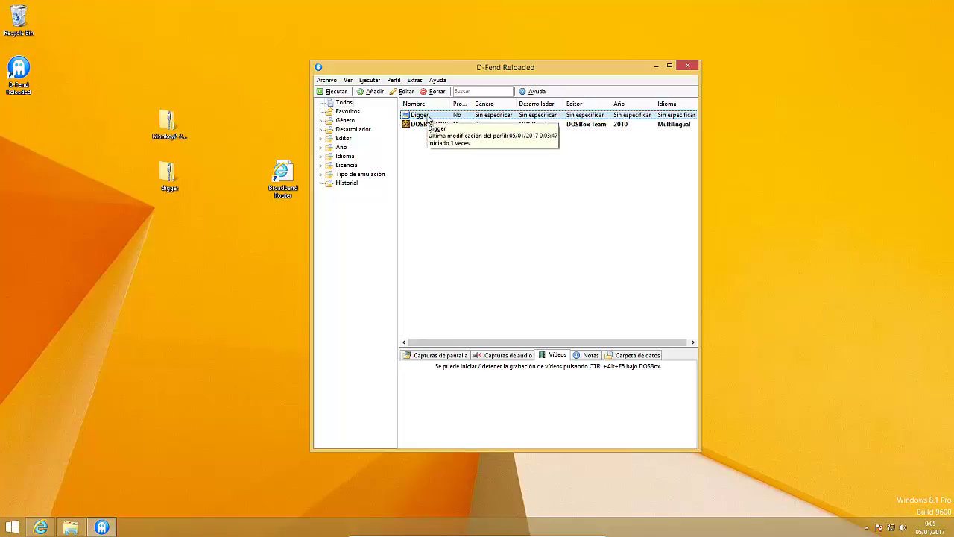
{"action": "right_click", "coordinate": [429, 118]}
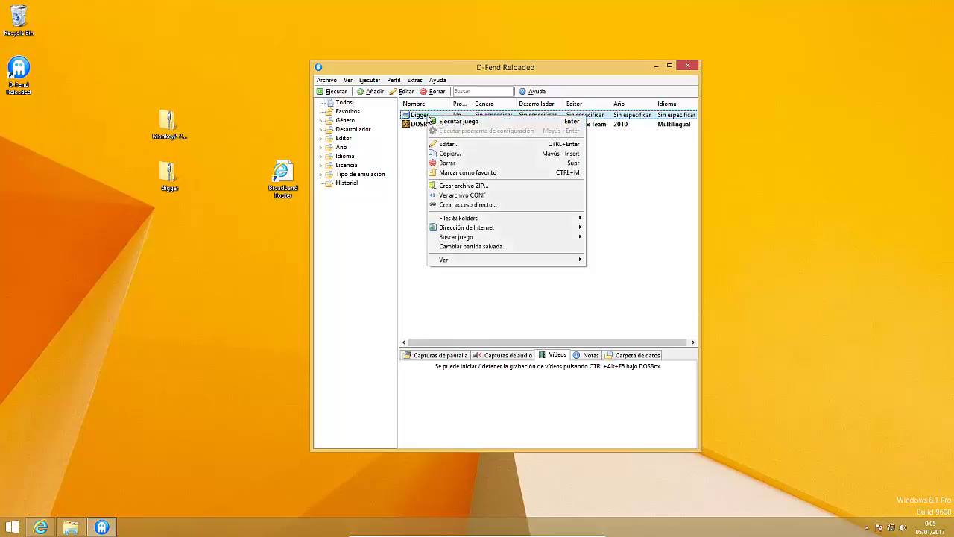
{"action": "left_click", "coordinate": [447, 163]}
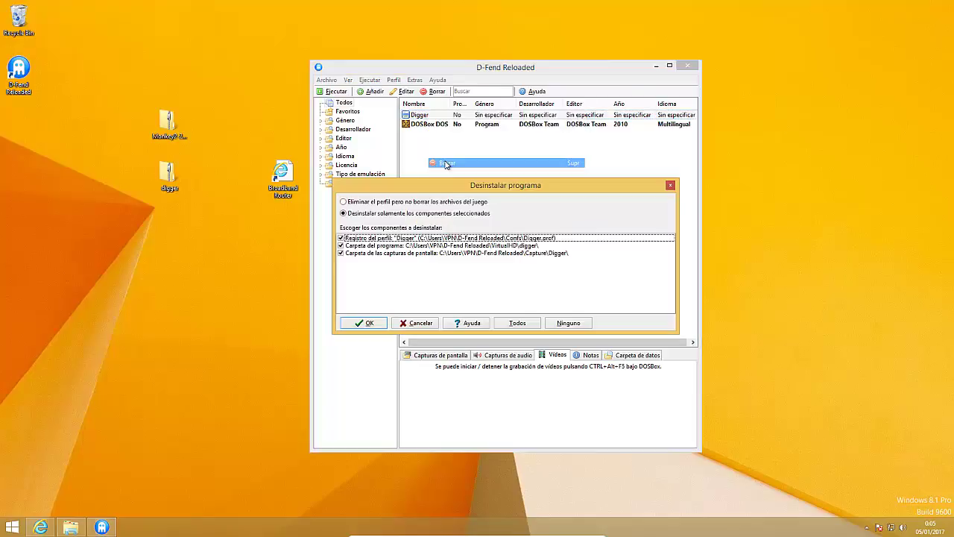
{"action": "left_click", "coordinate": [369, 322]}
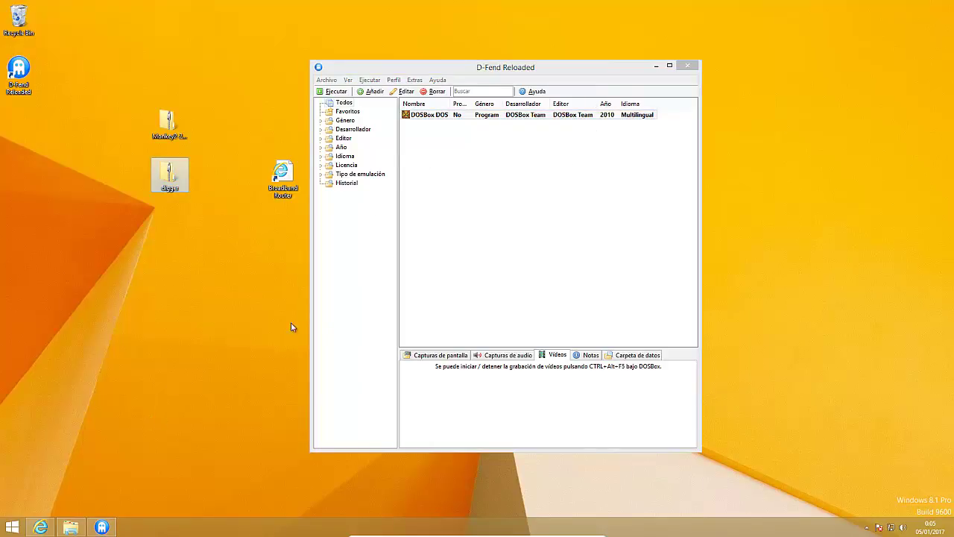
- Switch to File Explorer, examine the game ZIP files in C:\JUEGOS D-FEND, and minimize the window
{"action": "left_click", "coordinate": [71, 527]}
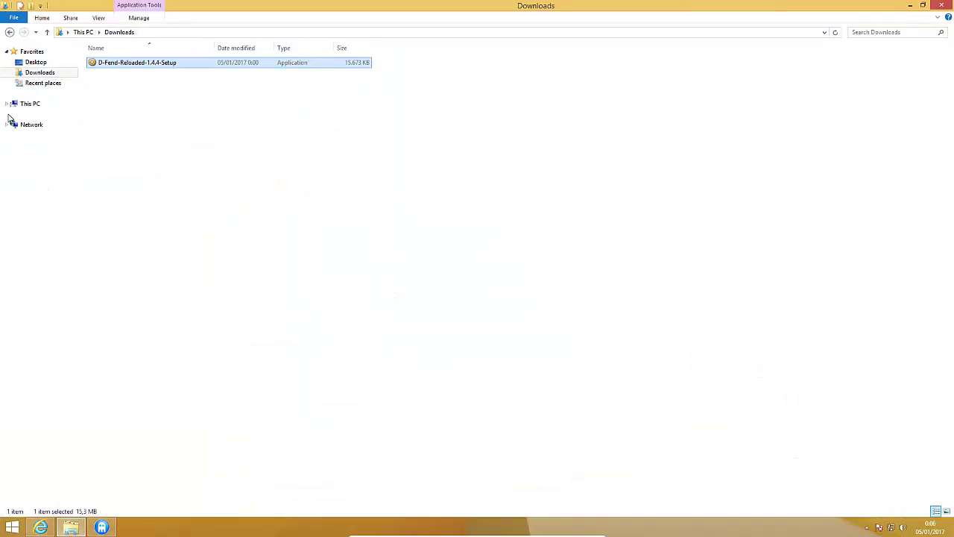
{"action": "left_click", "coordinate": [6, 104]}
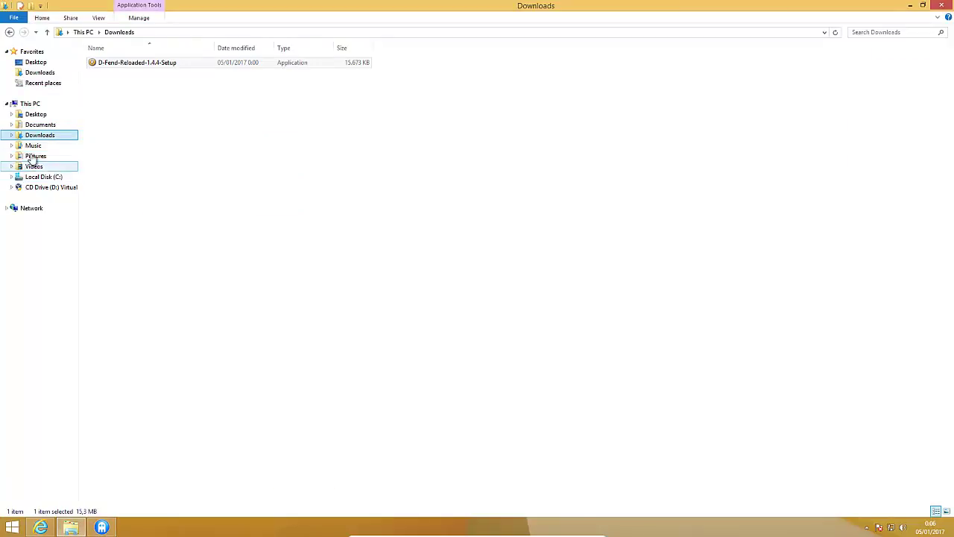
{"action": "left_click", "coordinate": [28, 178]}
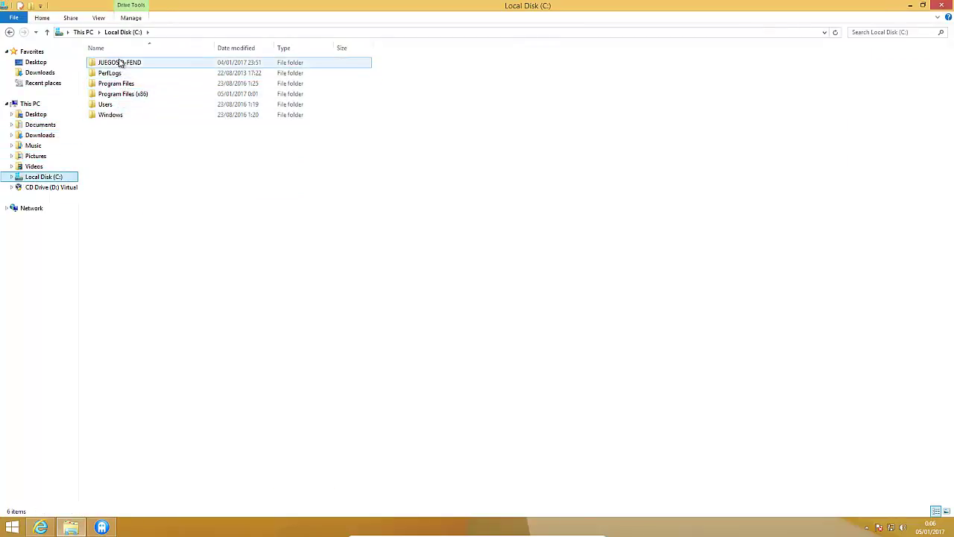
{"action": "double_click", "coordinate": [120, 63]}
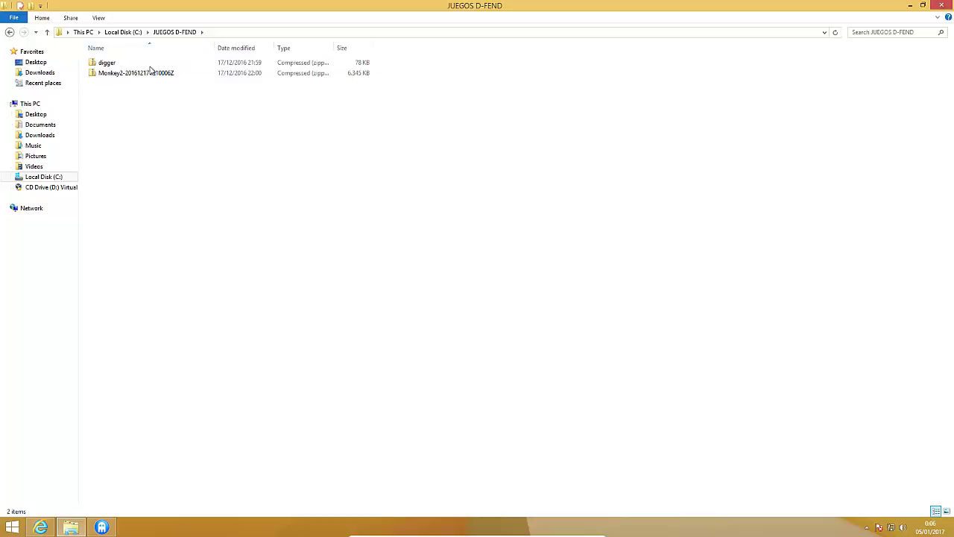
{"action": "left_click", "coordinate": [912, 5]}
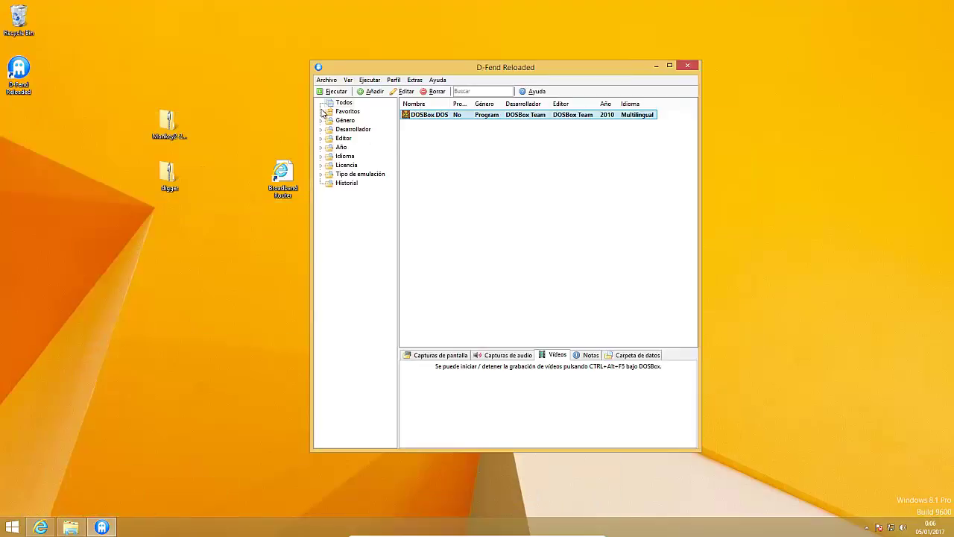
- Import the digger ZIP file from C:\JUEGOS D-FEND with the profile name digger and the template "Plantilla por defecto"
{"action": "left_click", "coordinate": [340, 81]}
{"action": "left_click", "coordinate": [340, 81]}
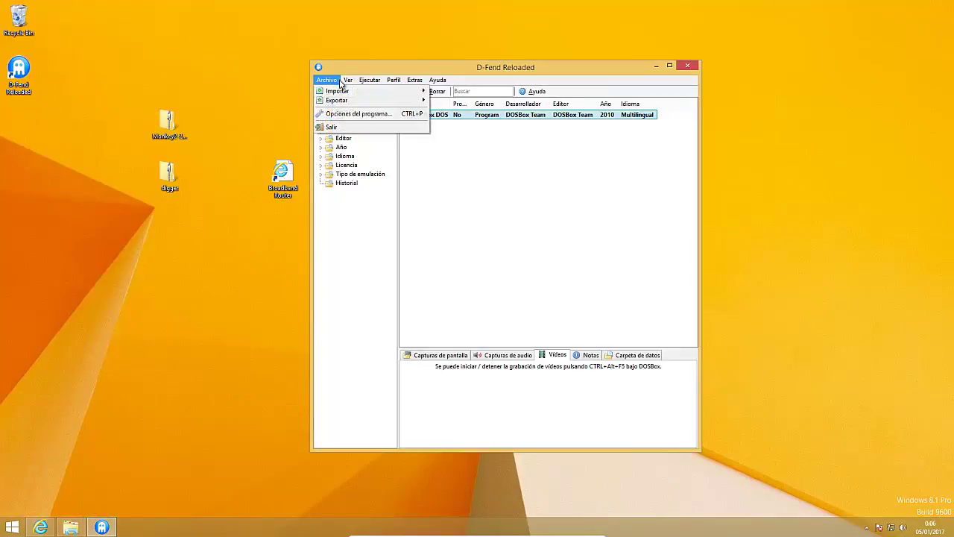
{"action": "mouse_move", "coordinate": [341, 90]}
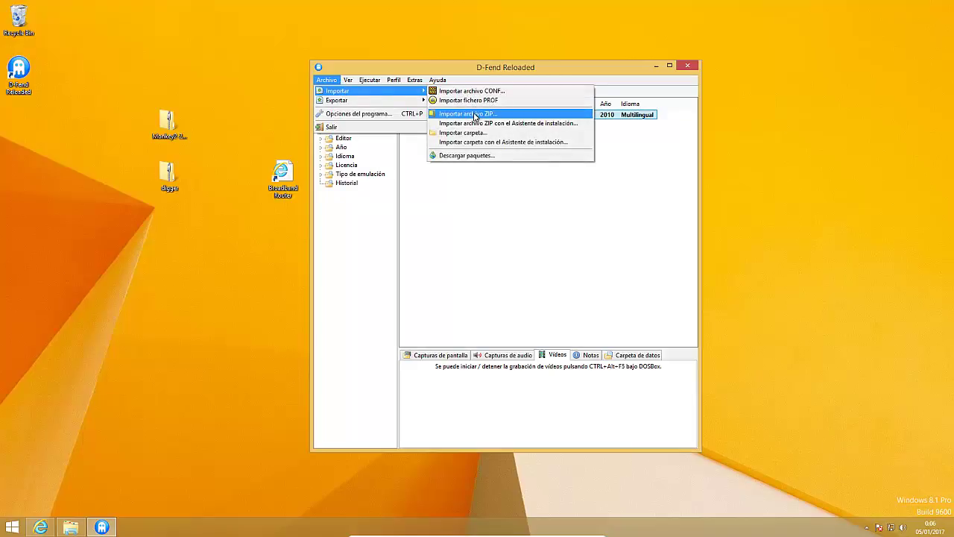
{"action": "left_click", "coordinate": [474, 114]}
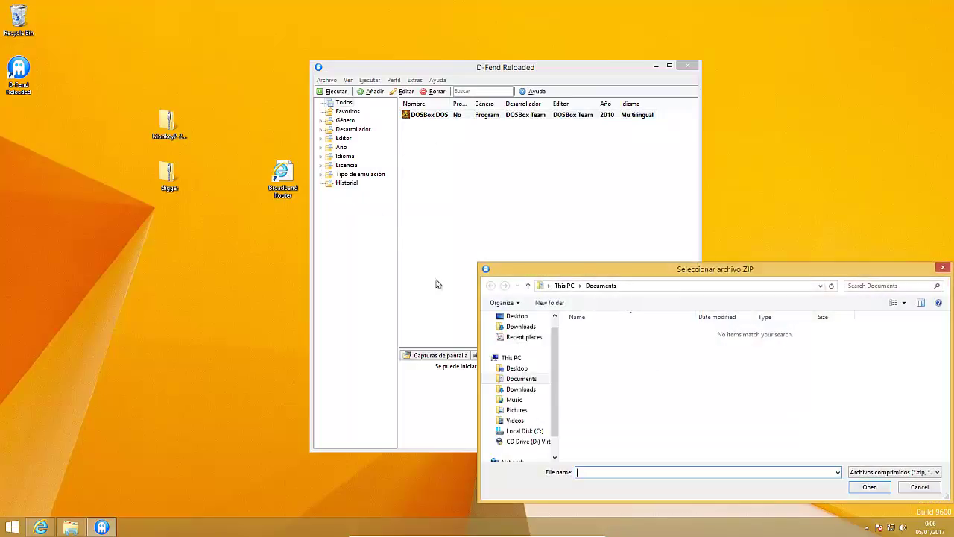
{"action": "scroll", "coordinate": [551, 377], "scroll_direction": "down", "scroll_amount": 1}
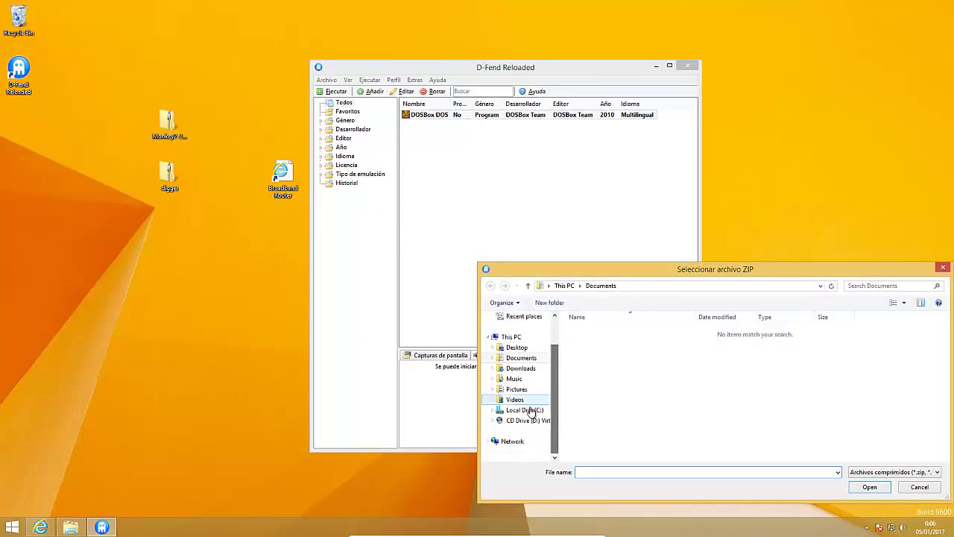
{"action": "left_click", "coordinate": [526, 411]}
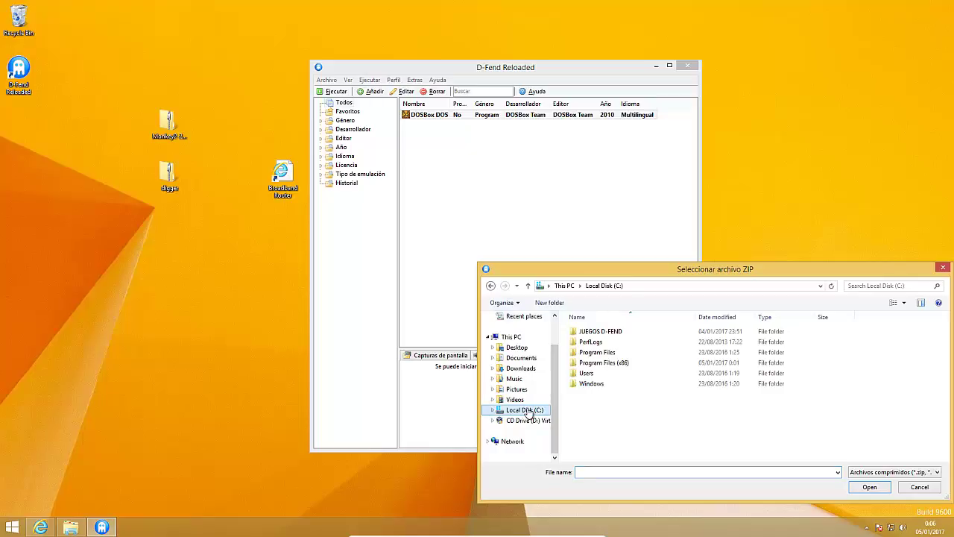
{"action": "double_click", "coordinate": [596, 331]}
{"action": "left_click", "coordinate": [593, 334]}
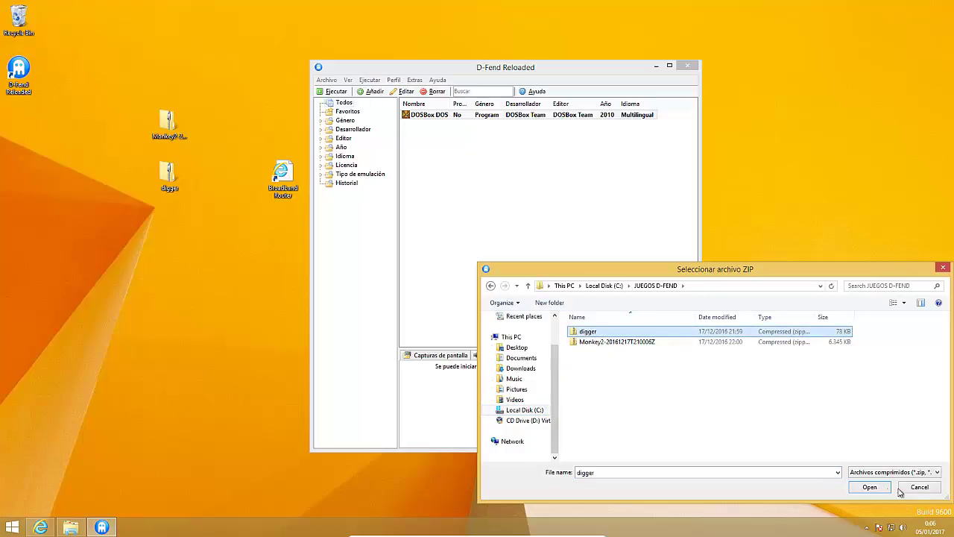
{"action": "left_click", "coordinate": [870, 487]}
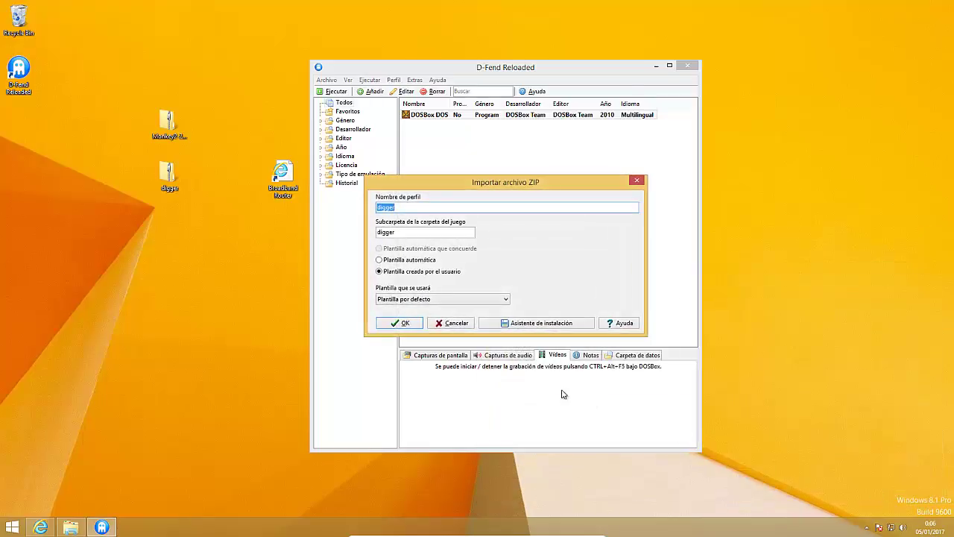
{"action": "left_click", "coordinate": [407, 327]}
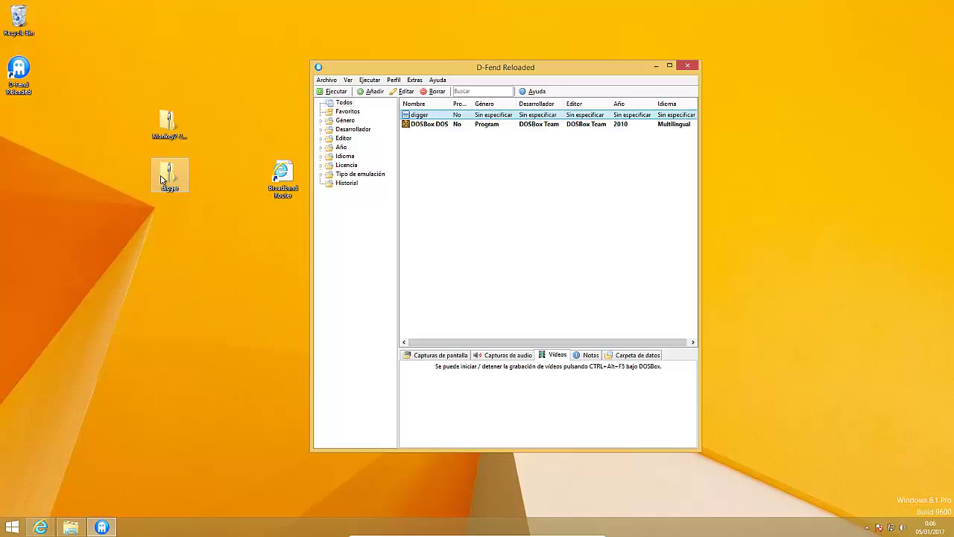
- Open the digger profile for editing and show its CPU hardware settings
{"action": "left_click", "coordinate": [441, 126]}
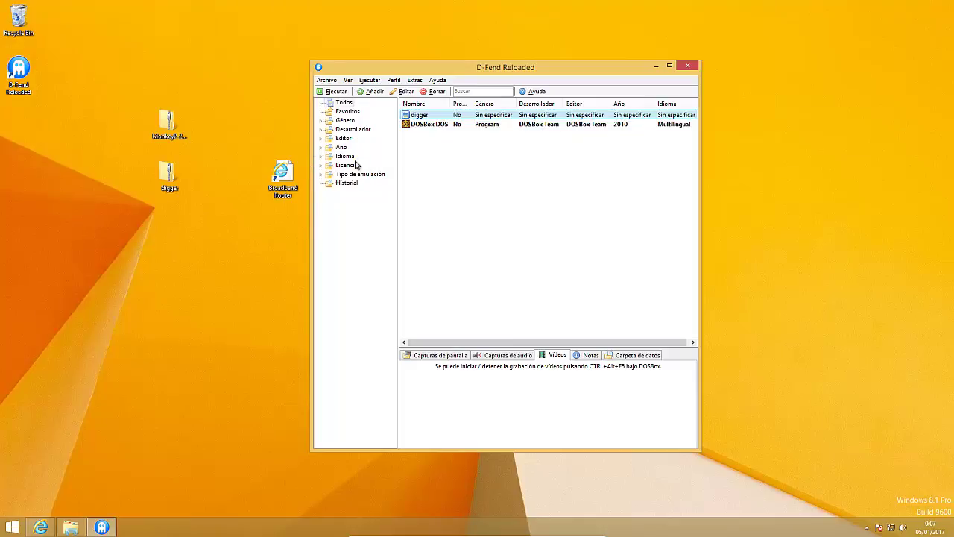
{"action": "mouse_move", "coordinate": [422, 127]}
{"action": "right_click", "coordinate": [426, 119]}
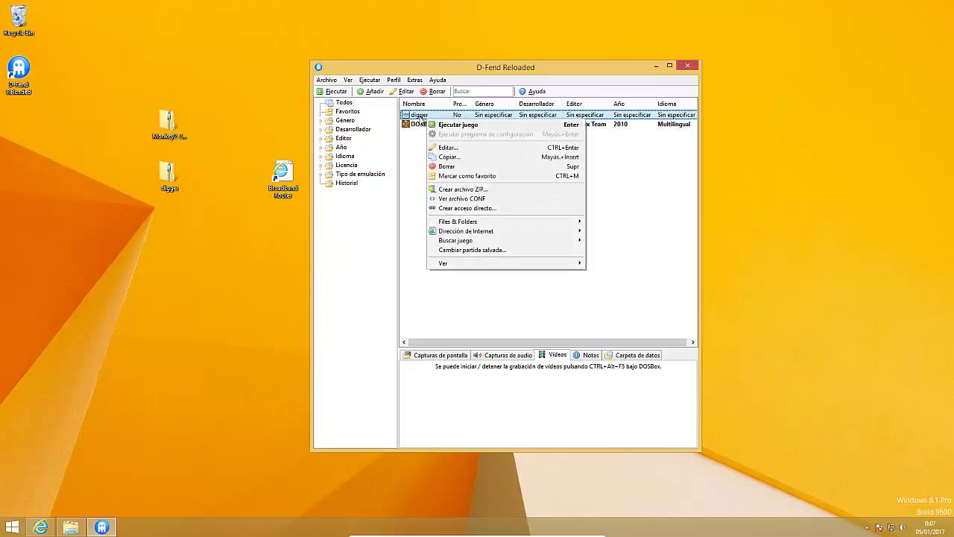
{"action": "left_click", "coordinate": [423, 117]}
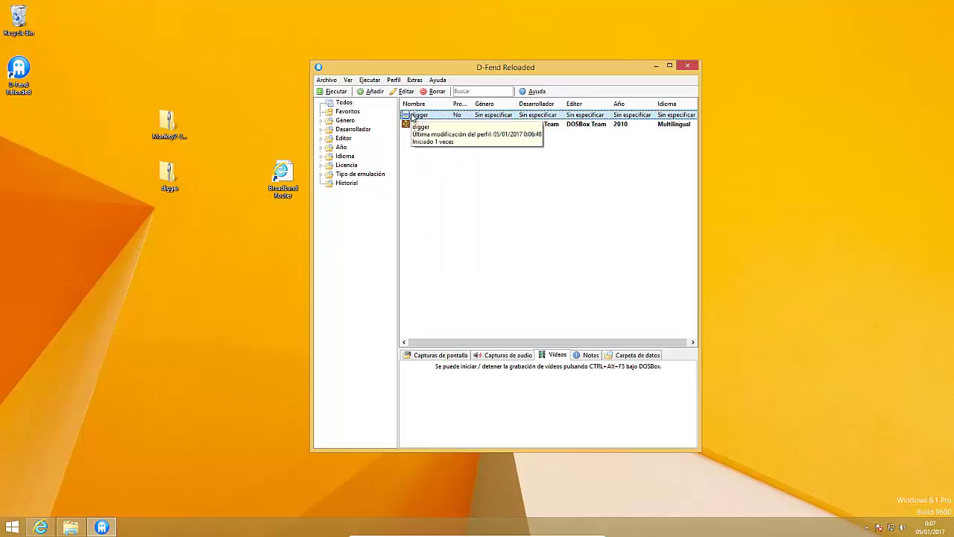
{"action": "right_click", "coordinate": [412, 117]}
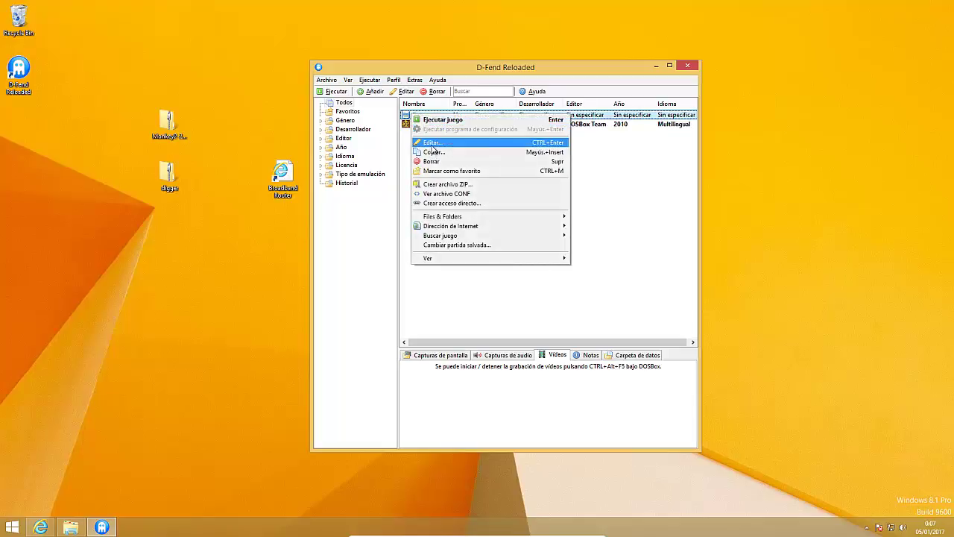
{"action": "left_click", "coordinate": [433, 145]}
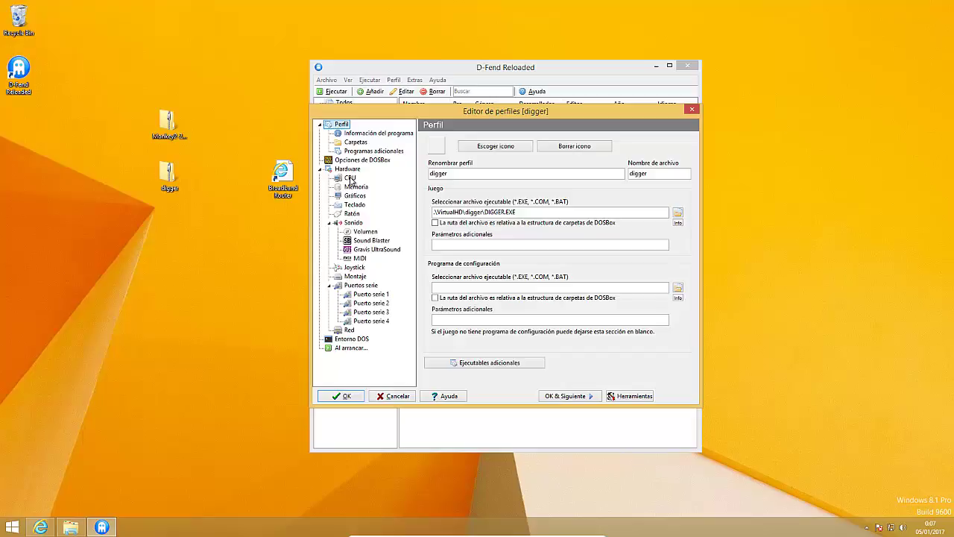
{"action": "left_click", "coordinate": [350, 178]}
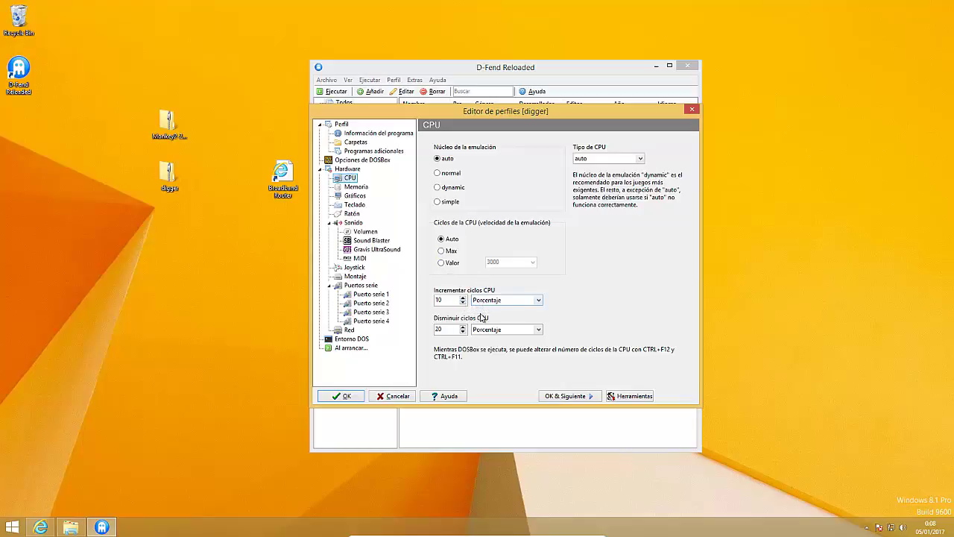
- Set the digger profile's CPU cycles to the fixed value 3000, save the profile, and close D-Fend Reloaded
{"action": "left_click", "coordinate": [442, 263]}
{"action": "left_click", "coordinate": [533, 262]}
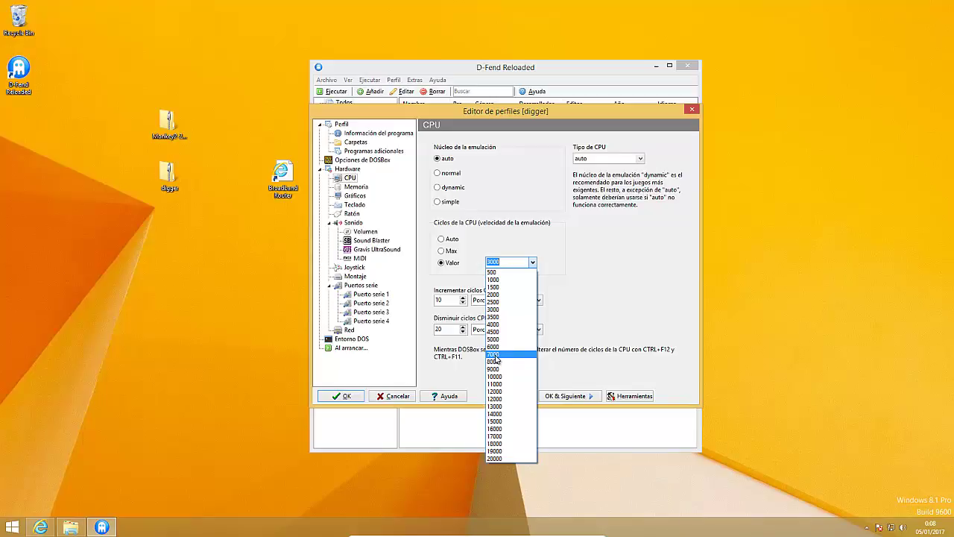
{"action": "left_click", "coordinate": [532, 261]}
{"action": "left_click", "coordinate": [498, 263]}
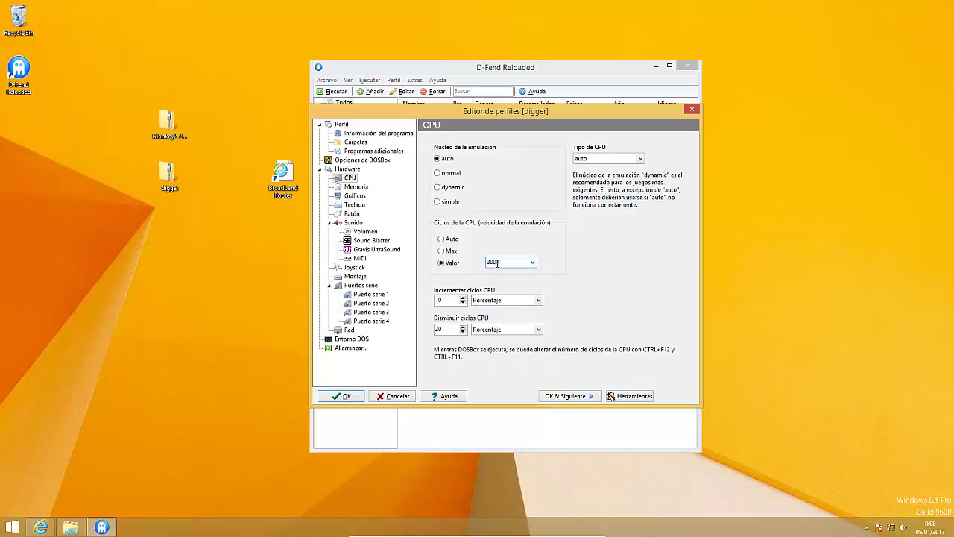
{"action": "left_click", "coordinate": [512, 260]}
{"action": "left_click", "coordinate": [533, 263]}
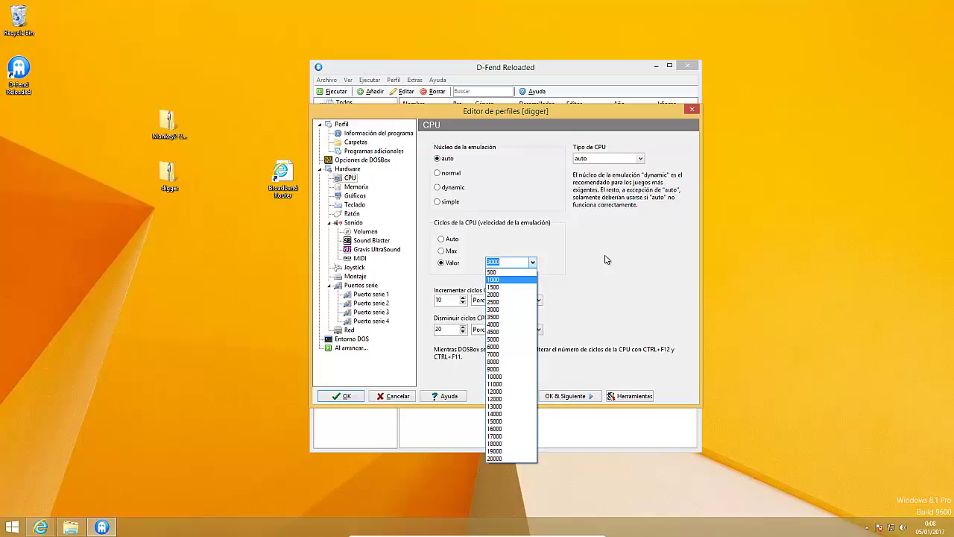
{"action": "left_click", "coordinate": [349, 395]}
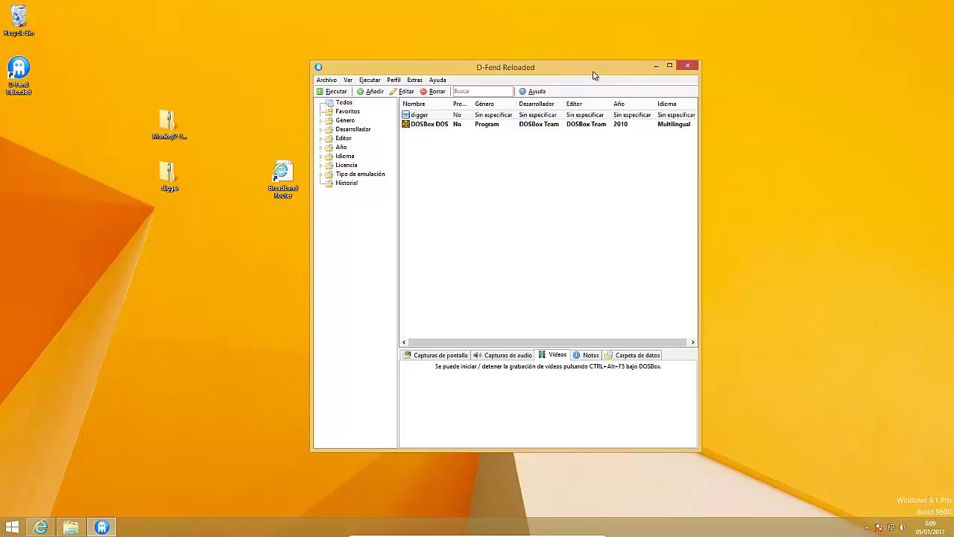
{"action": "left_click", "coordinate": [687, 67]}
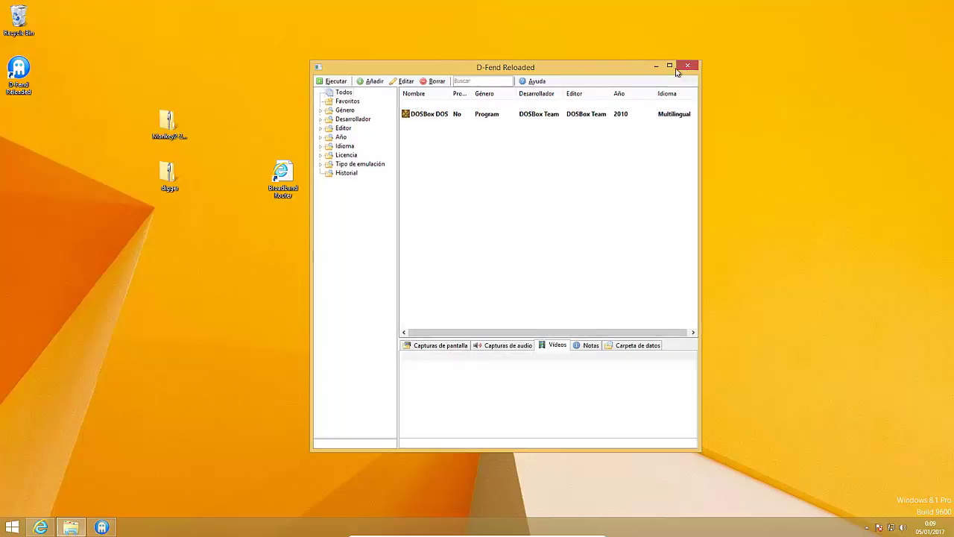